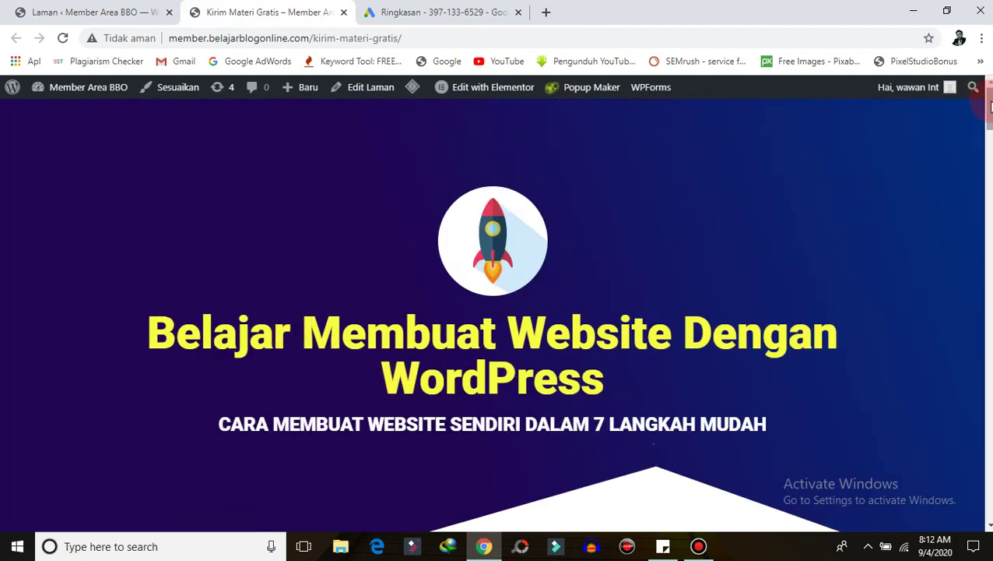
- Review the free WordPress course landing page and open its form through the KIRIM SAYA VIDEONYA link
drag(991, 104, 989, 484)
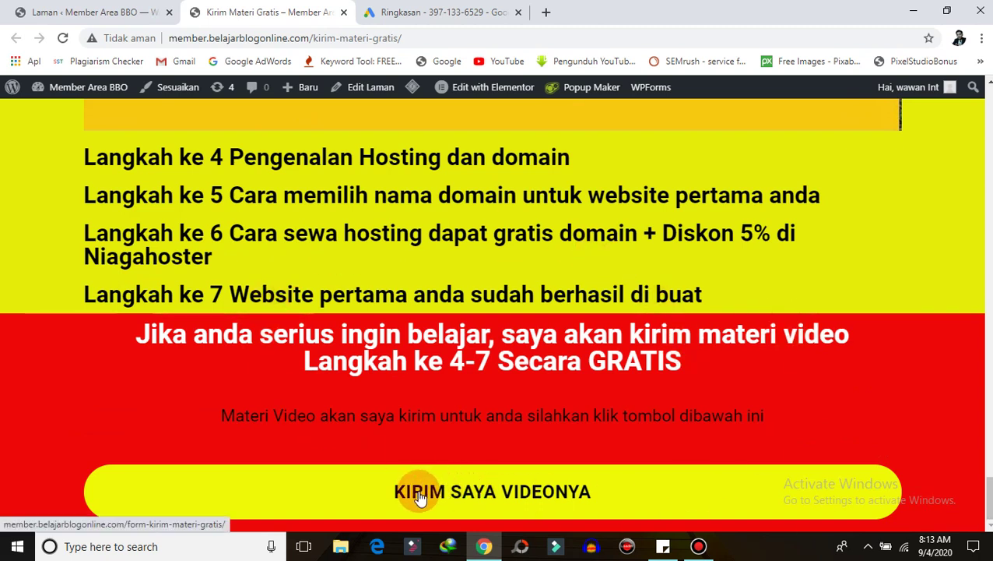
click(492, 497)
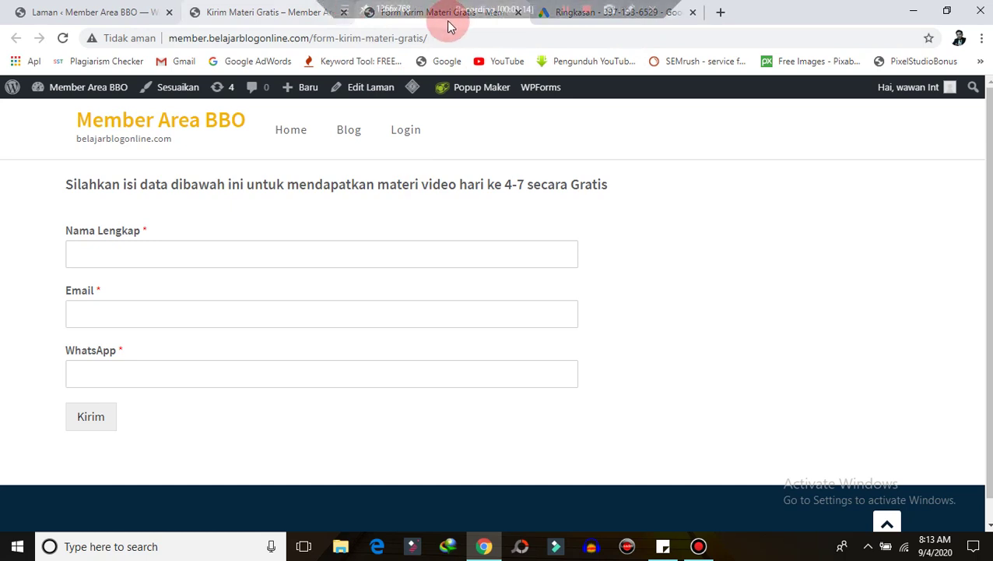
- Switch to Google Ads and start creating a new campaign
click(592, 13)
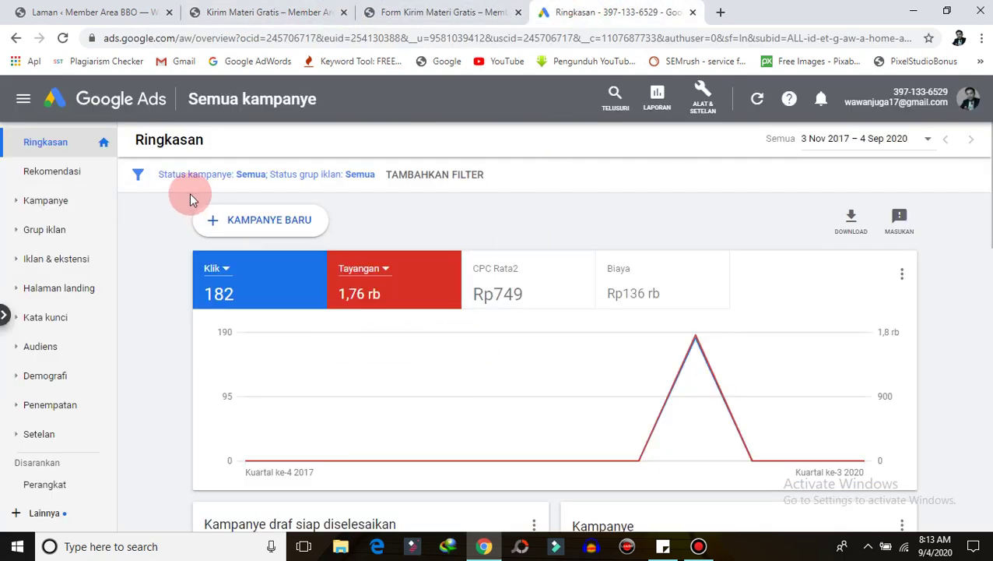
click(267, 223)
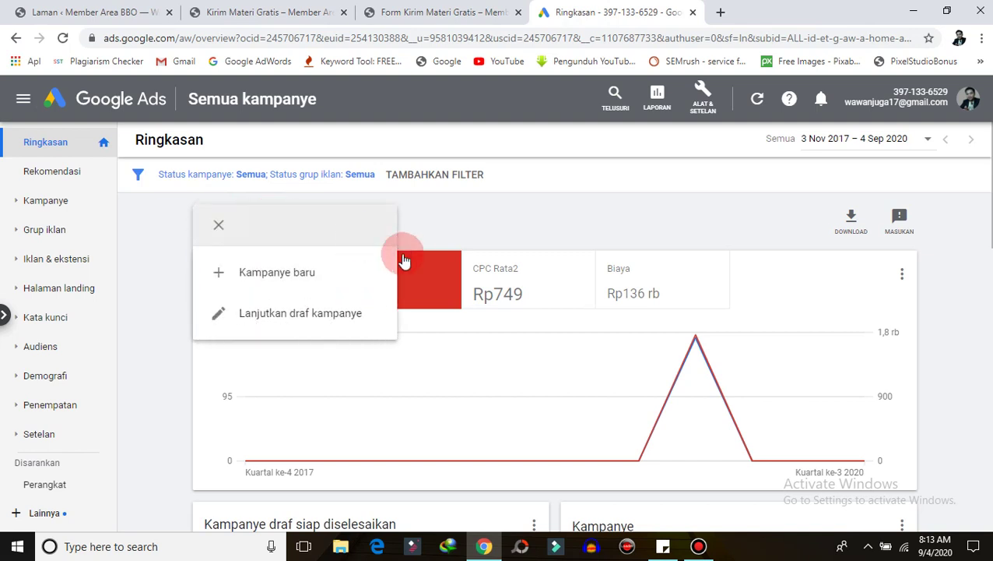
click(281, 282)
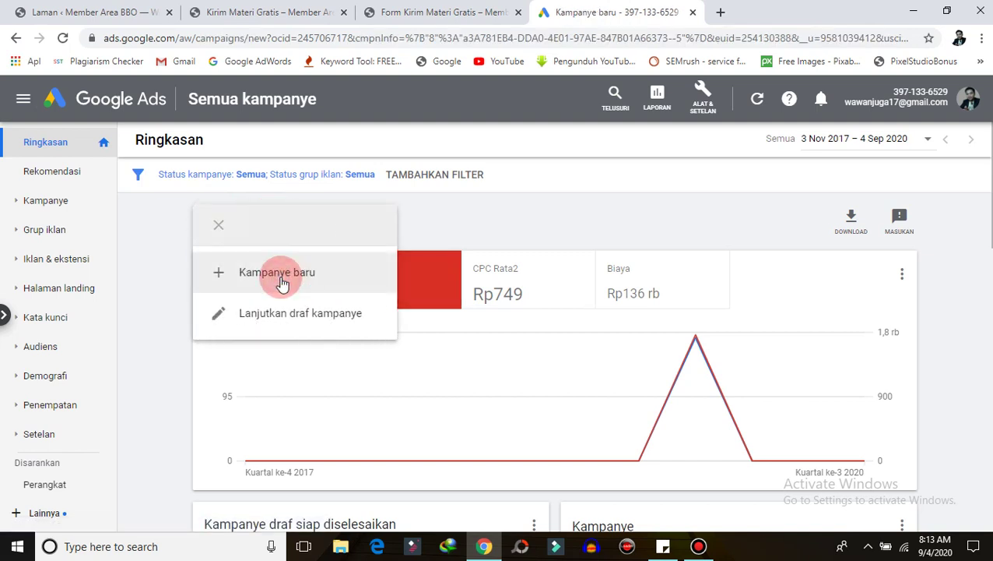
click(334, 269)
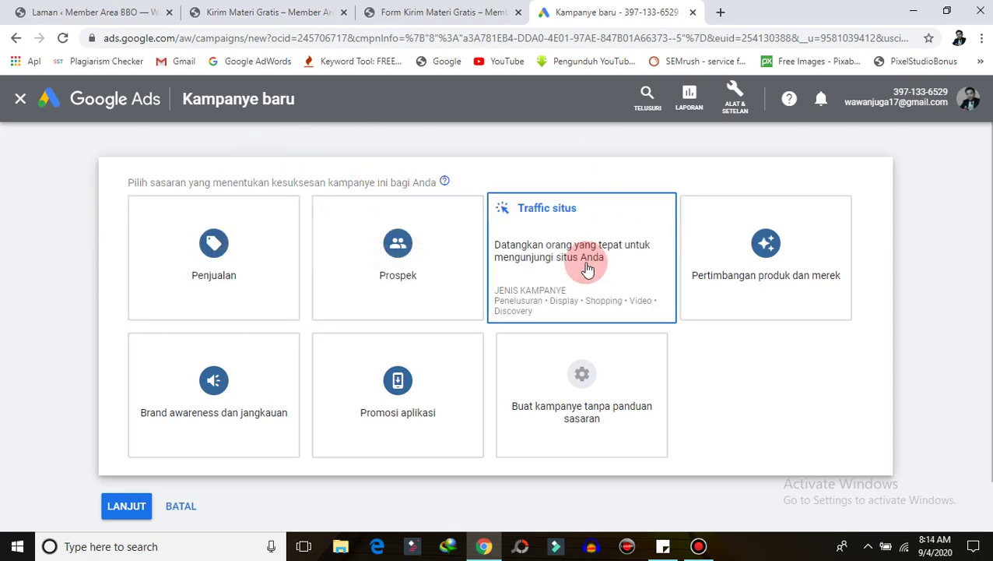
- Choose Traffic situs as the campaign goal and Penelusuran as the campaign type
click(564, 263)
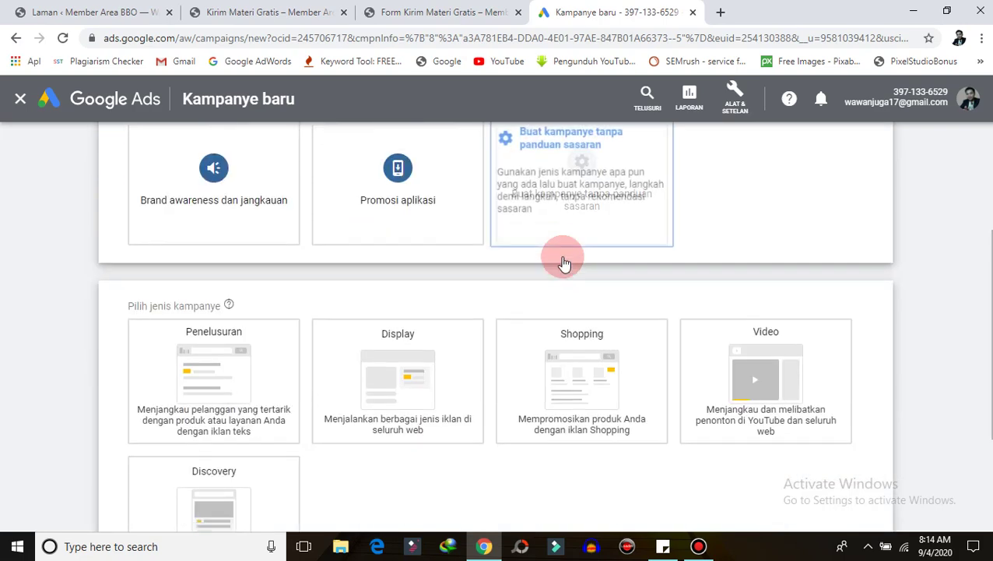
click(151, 377)
click(200, 233)
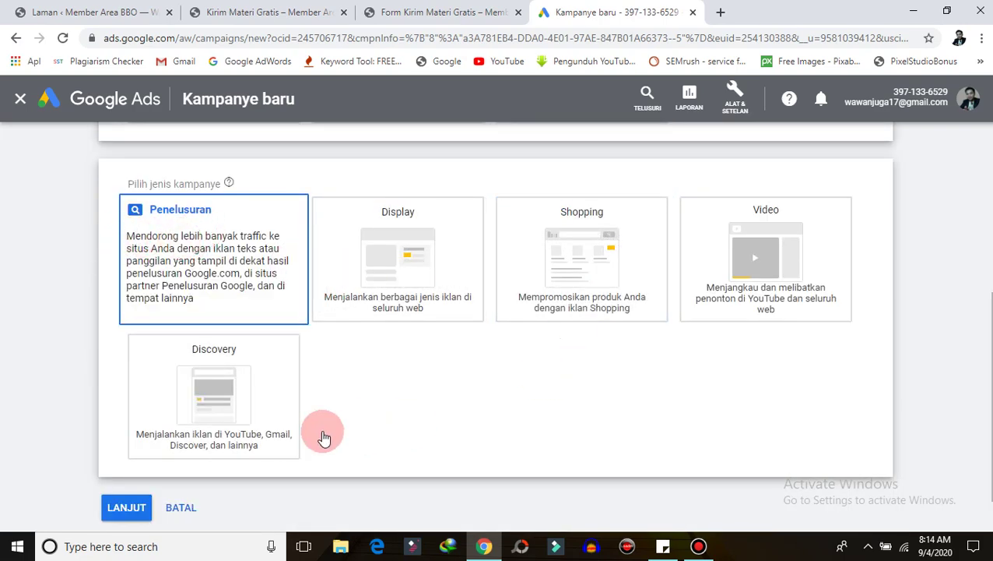
click(137, 510)
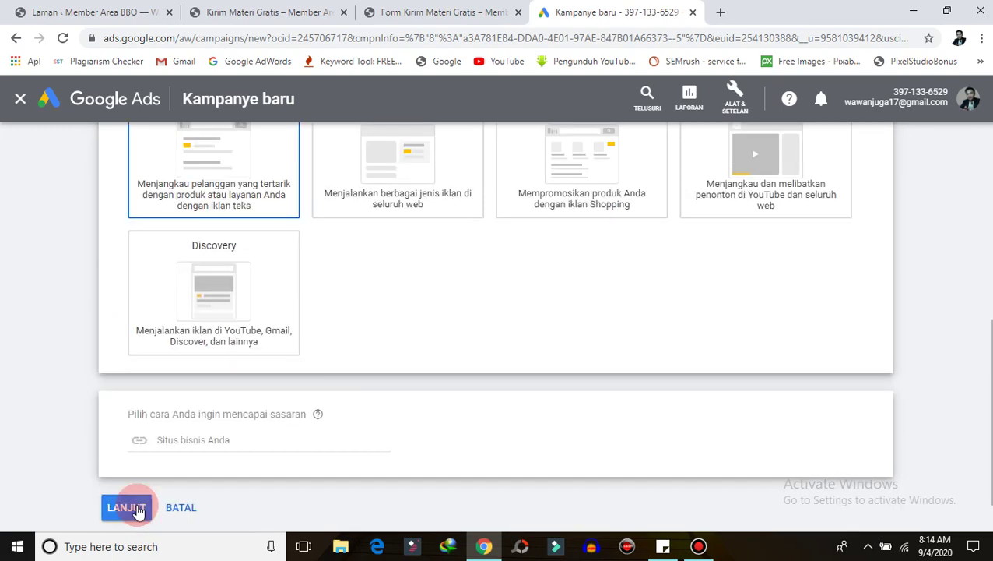
click(374, 12)
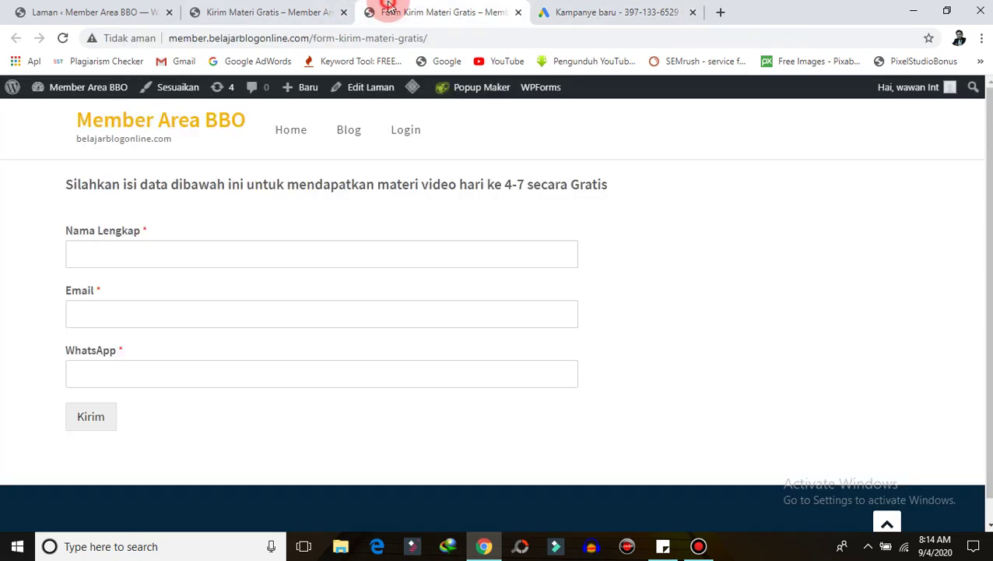
drag(310, 37, 138, 57)
key(ctrl+c)
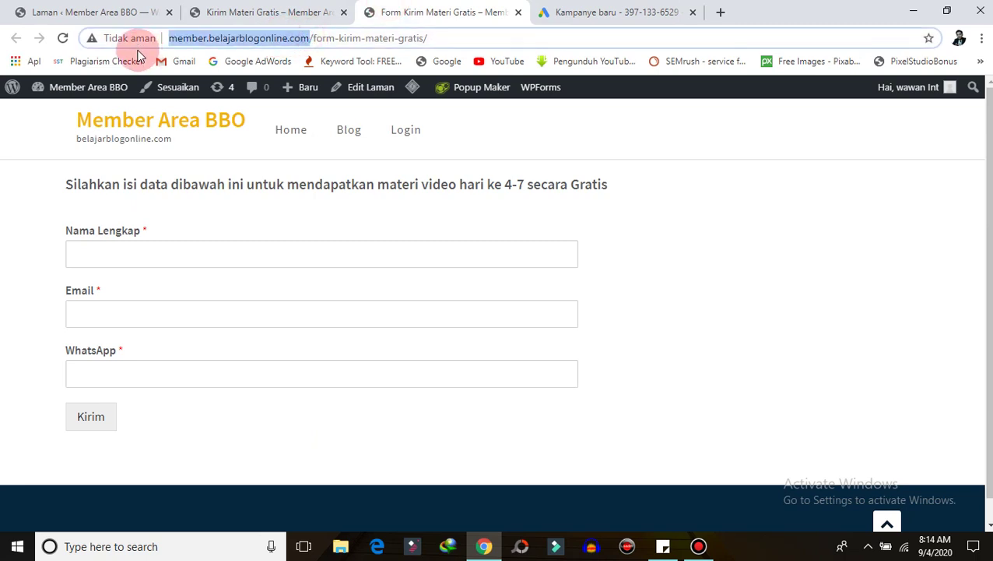
click(617, 12)
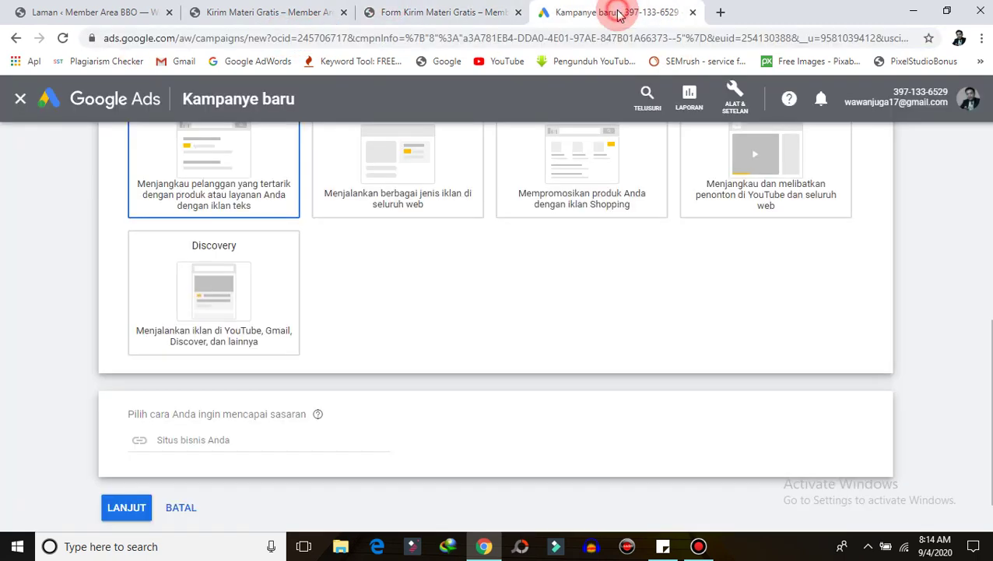
click(211, 439)
key(ctrl+v)
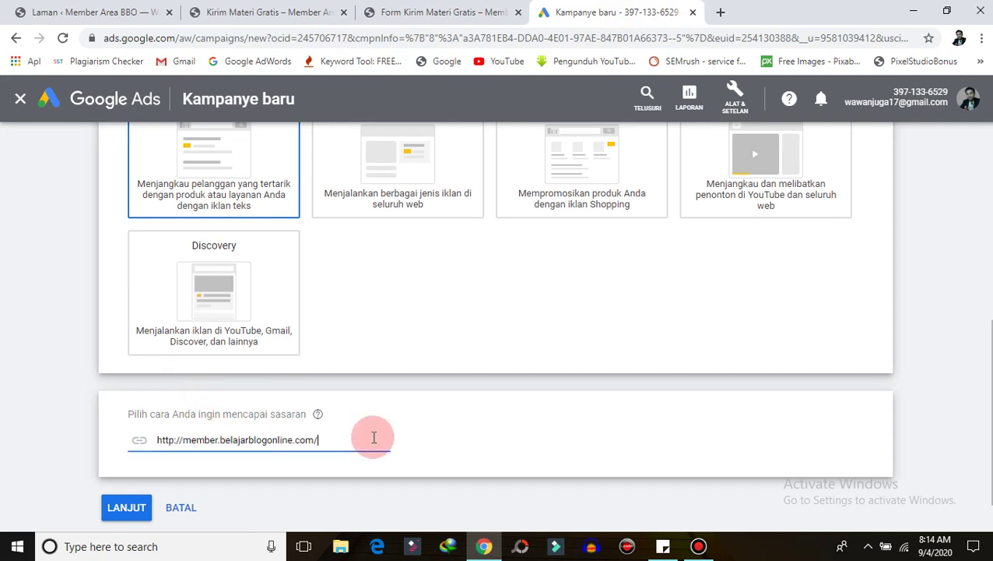
click(123, 511)
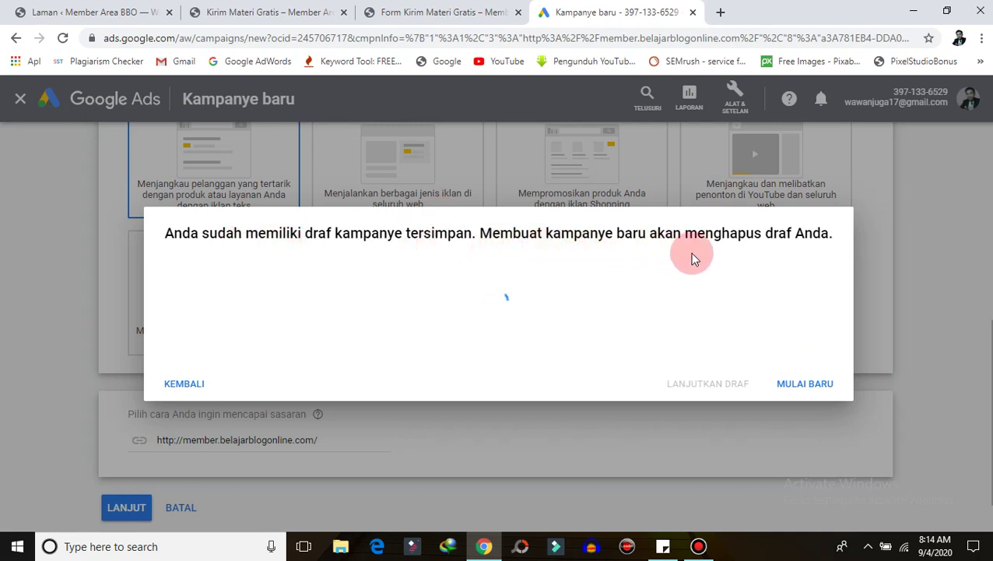
click(802, 381)
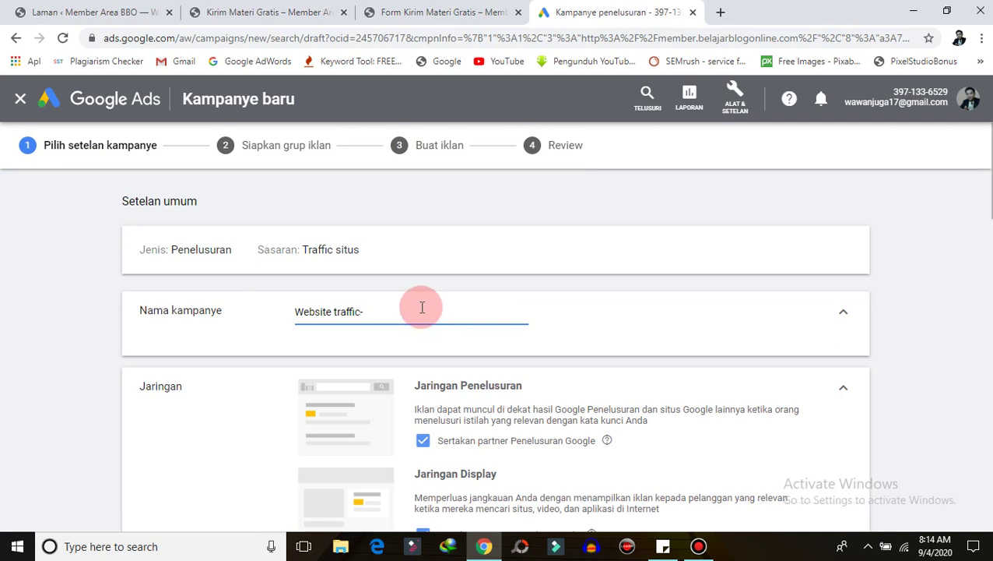
- Replace the default campaign name with "Kirim Materi Gratis"
key(BackSpace)
key(BackSpace)
key(BackSpace)
key(BackSpace)
key(BackSpace)
key(BackSpace)
key(BackSpace)
key(BackSpace)
key(BackSpace)
key(BackSpace)
key(BackSpace)
key(BackSpace)
key(BackSpace)
key(BackSpace)
key(BackSpace)
key(BackSpace)
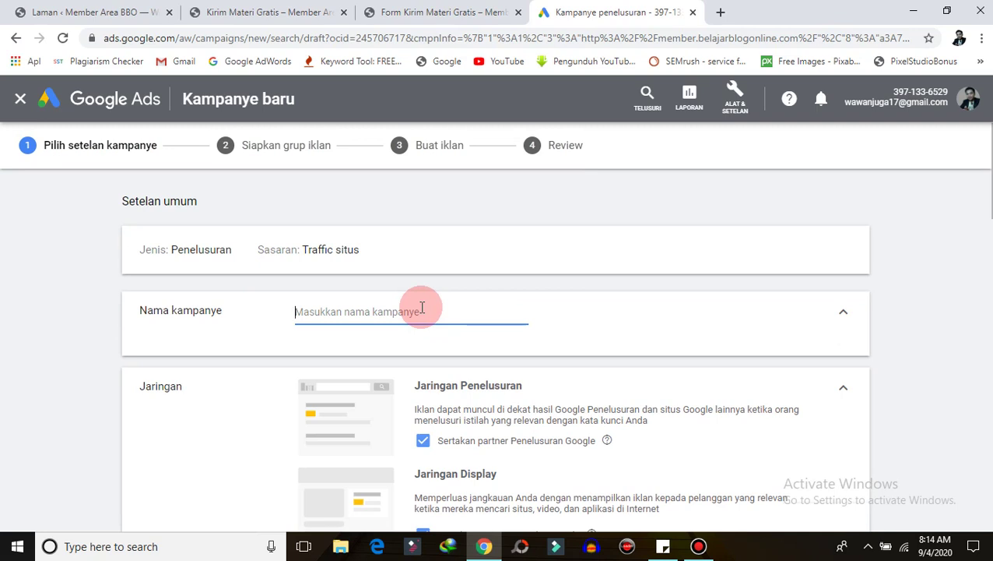
text(Kirim Materi Gratis)
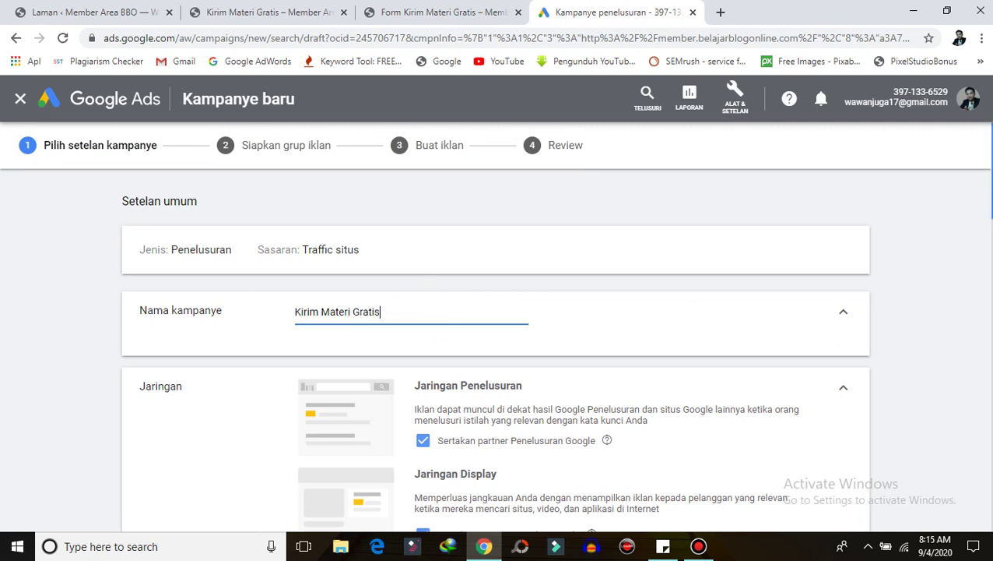
- Turn the Google search partners option off and back on in the campaign's network settings
scroll(494, 349, down, 6)
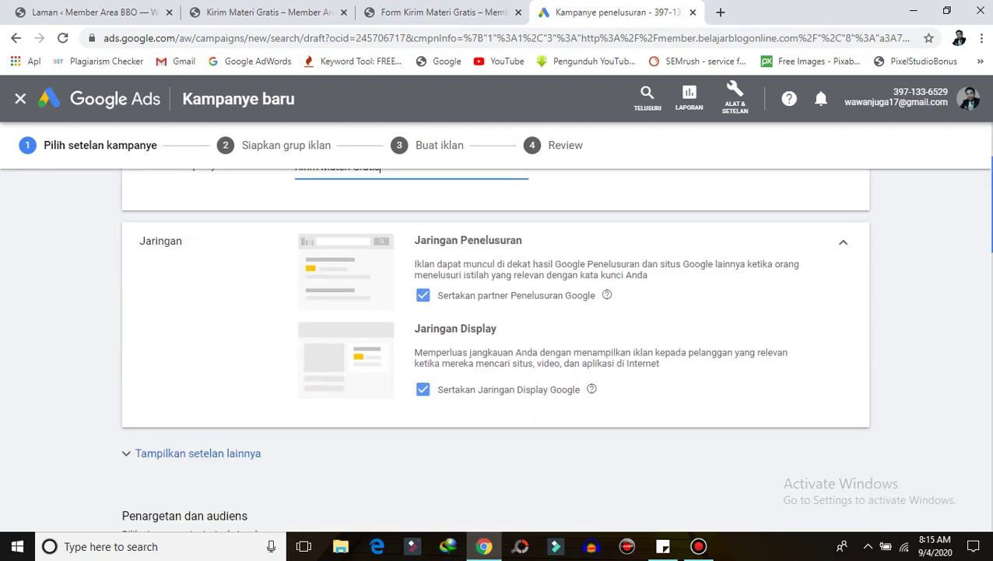
scroll(494, 349, up, 3)
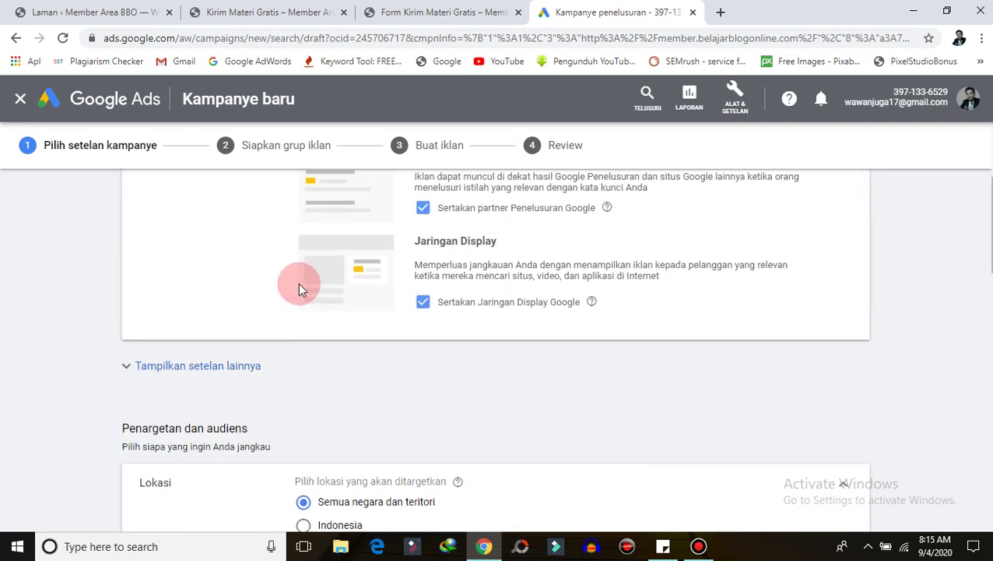
scroll(402, 274, up, 1)
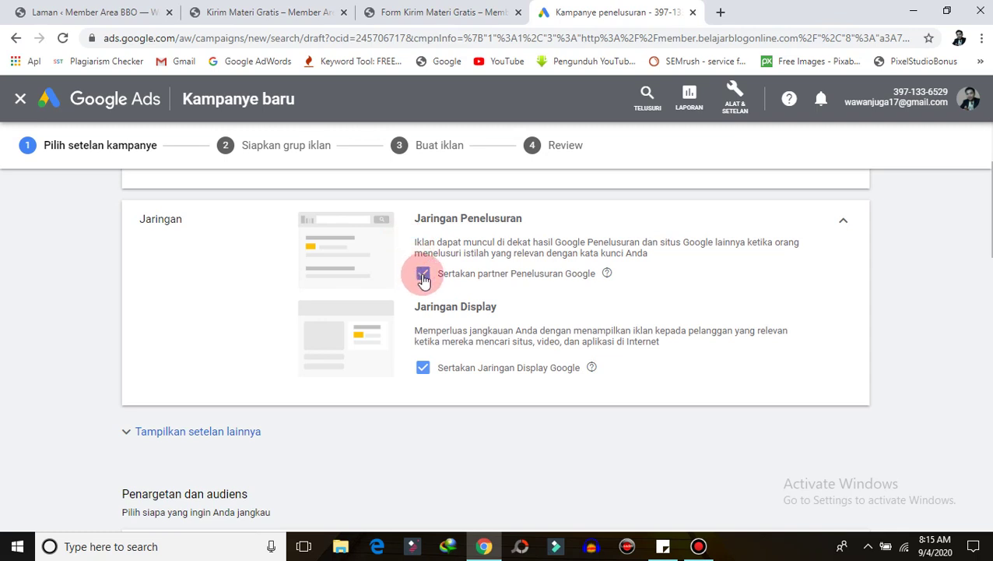
click(423, 273)
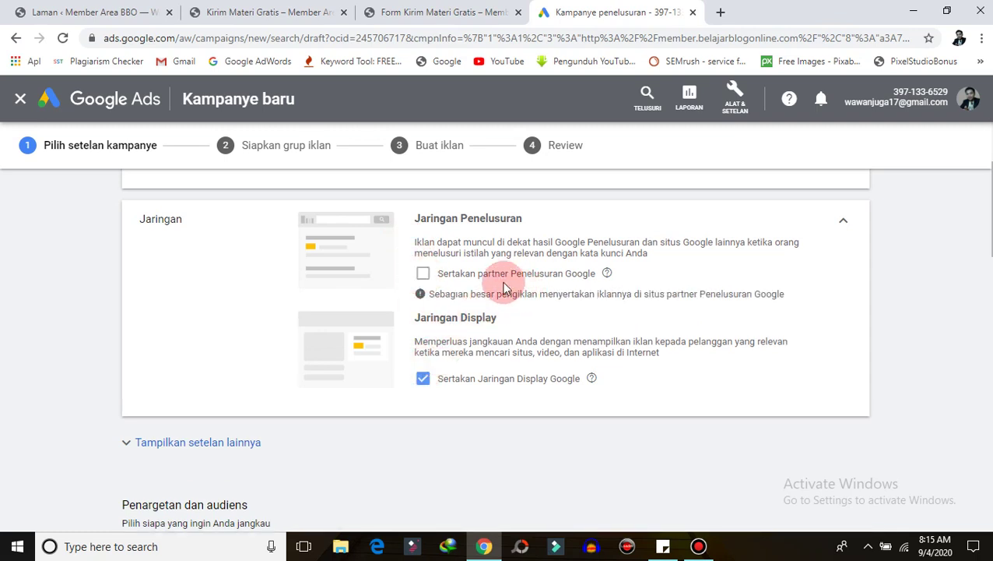
click(423, 276)
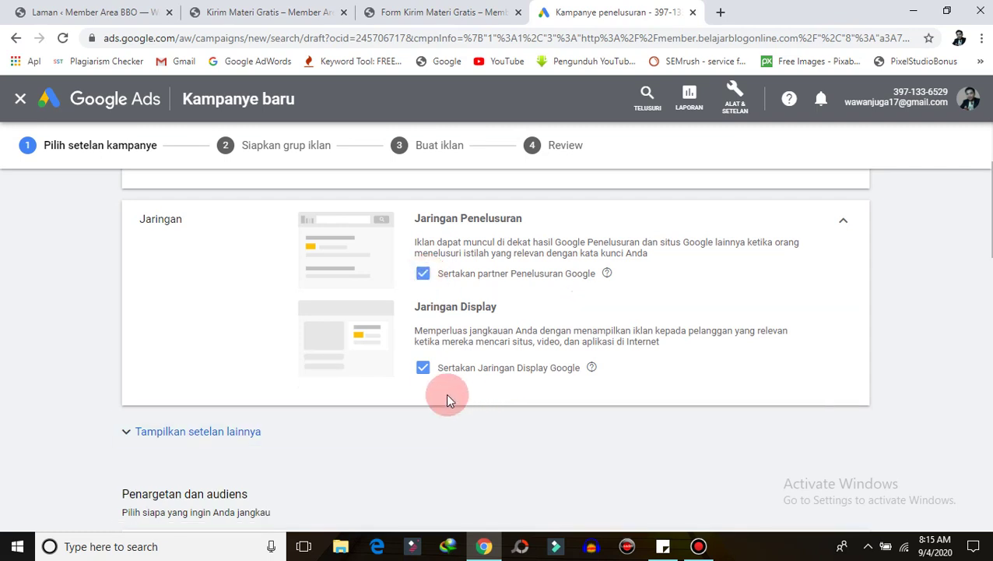
- Set the campaign's target location to Indonesia
scroll(495, 348, down, 4)
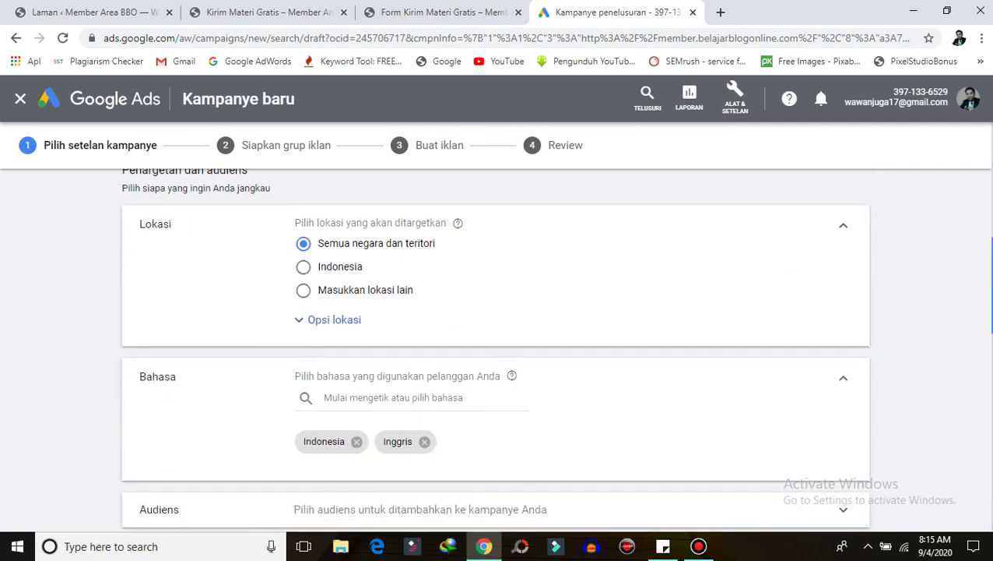
click(304, 267)
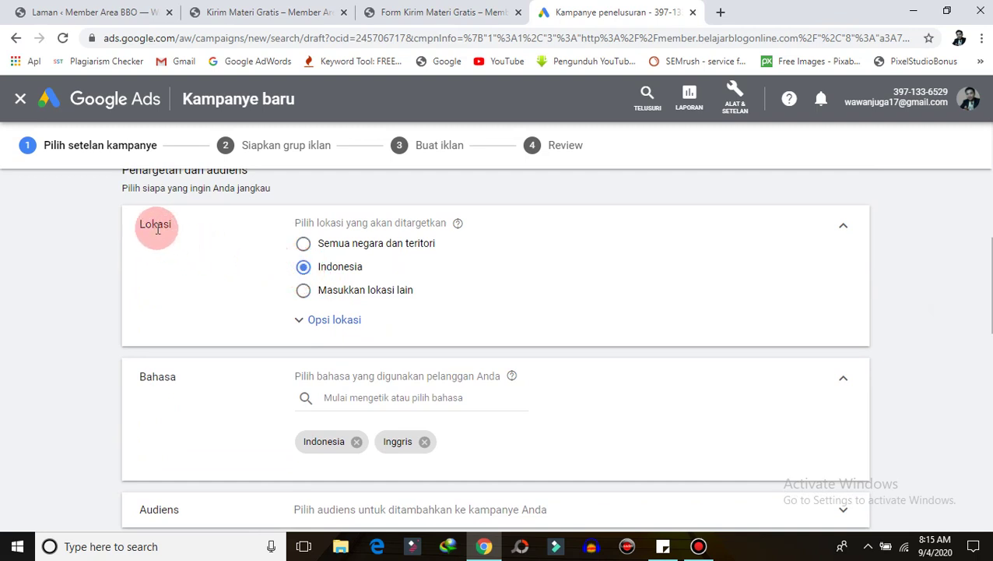
- Search the web for "google trends" in a new browser tab and open the Google Trends site
click(720, 12)
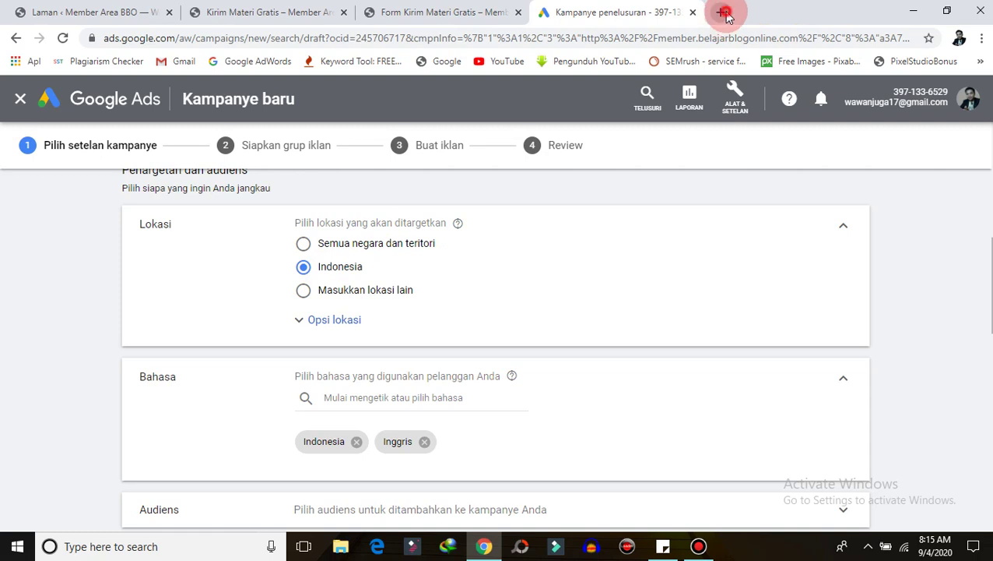
click(496, 41)
text(goog)
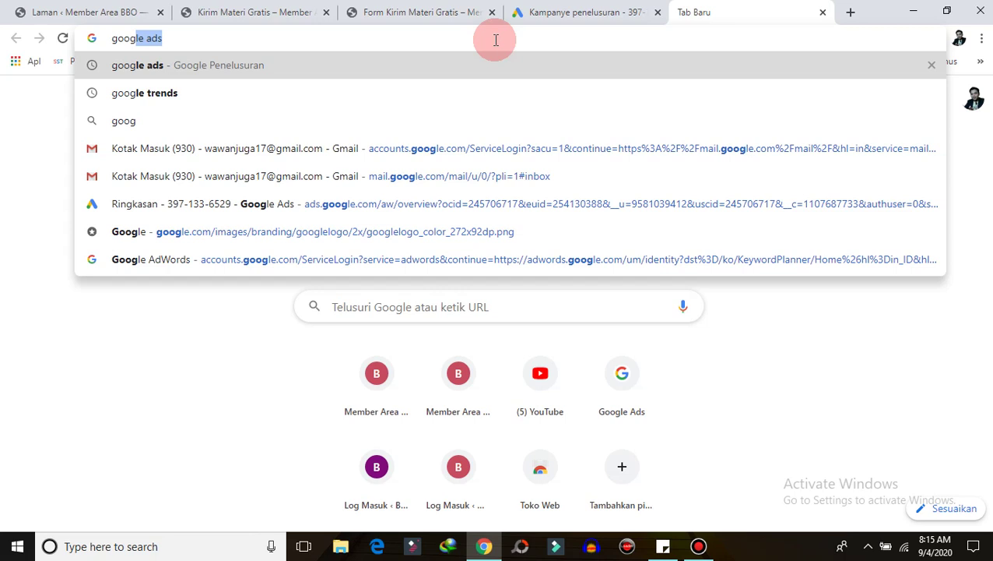
text(le tre)
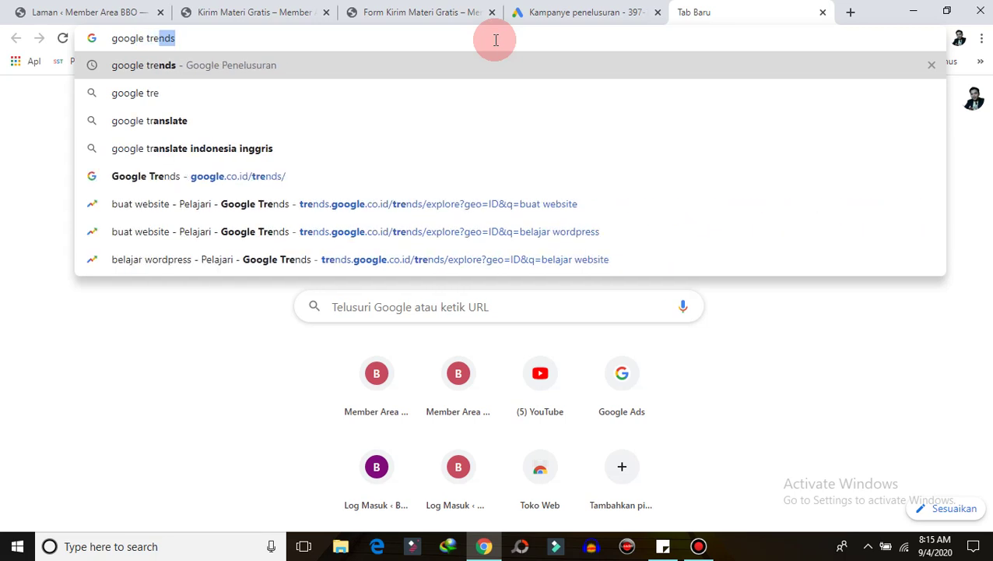
key(Return)
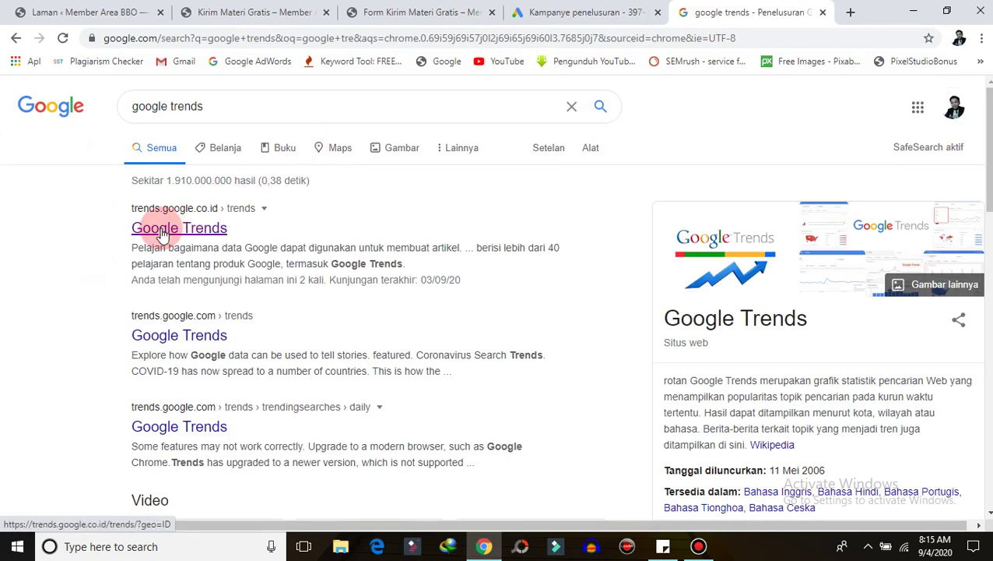
click(160, 228)
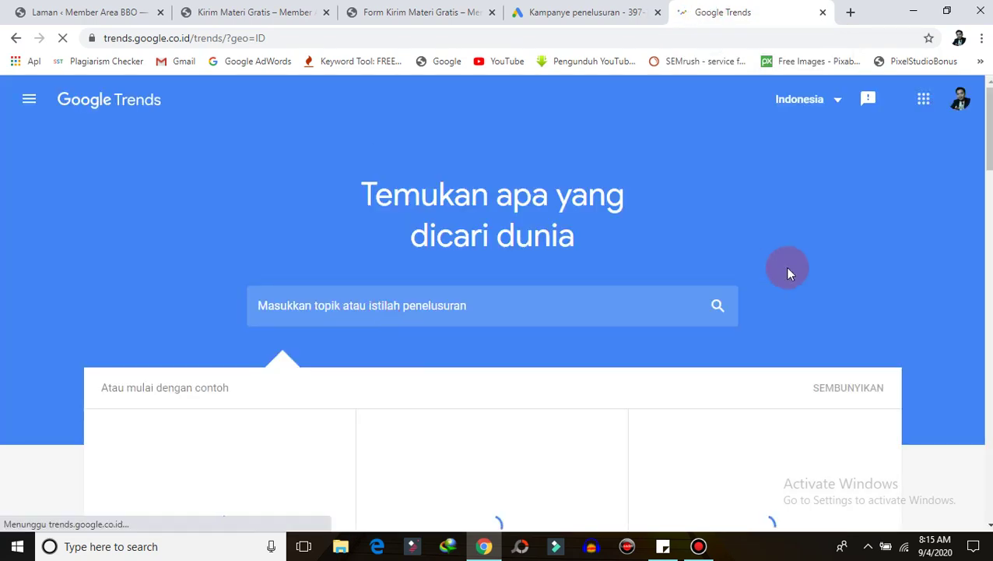
- Search Google Trends for "wordpress untuk pemula" in Indonesia
mouse_move(989, 146)
mouse_down()
mouse_move(988, 166)
mouse_move(988, 144)
mouse_up()
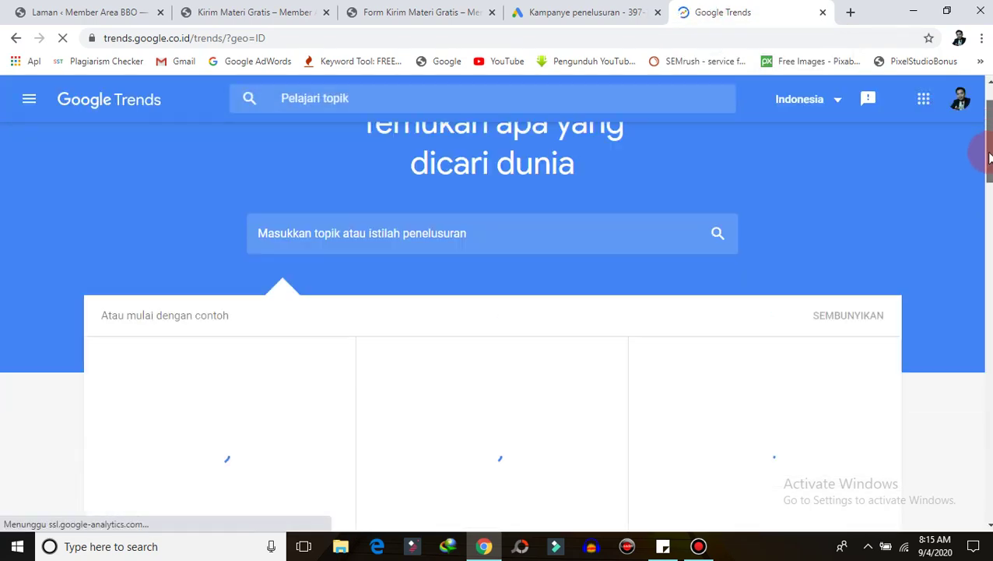
click(424, 253)
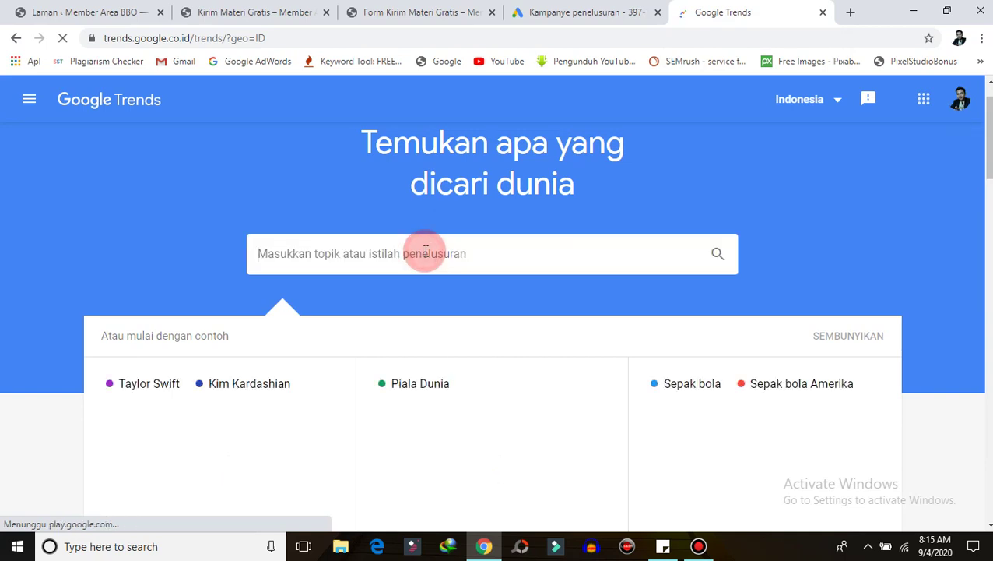
text(belaj)
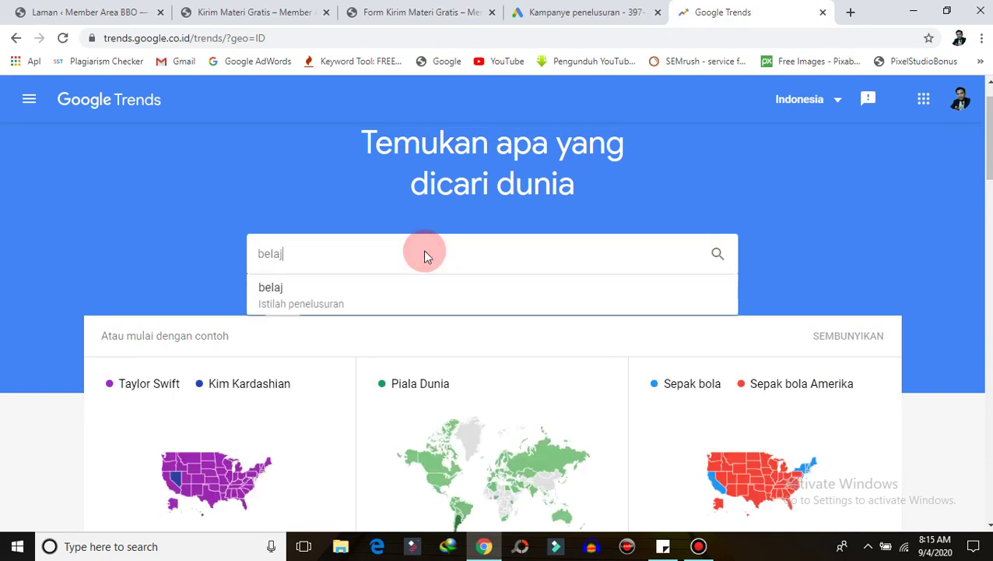
key(BackSpace)
key(BackSpace)
key(BackSpace)
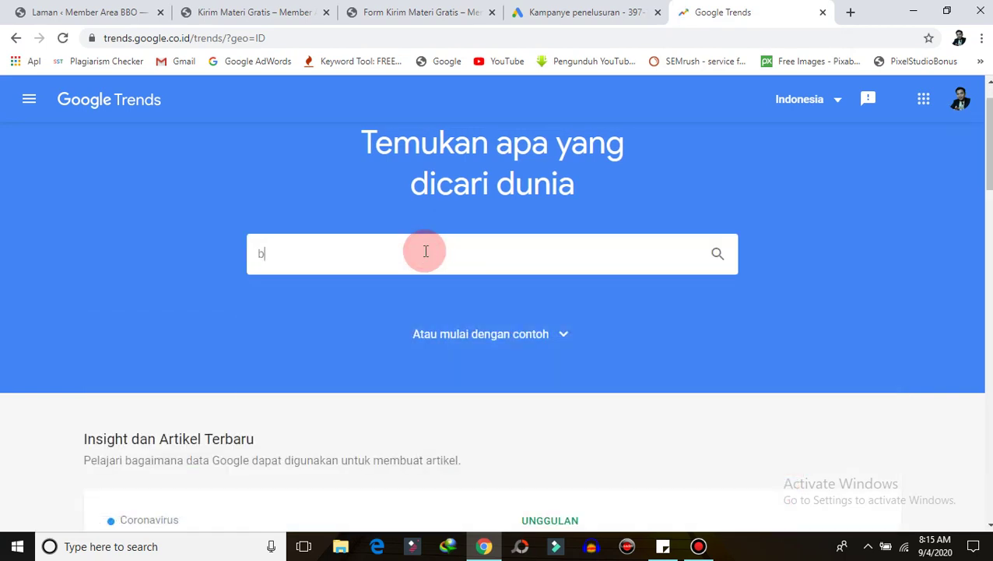
key(BackSpace)
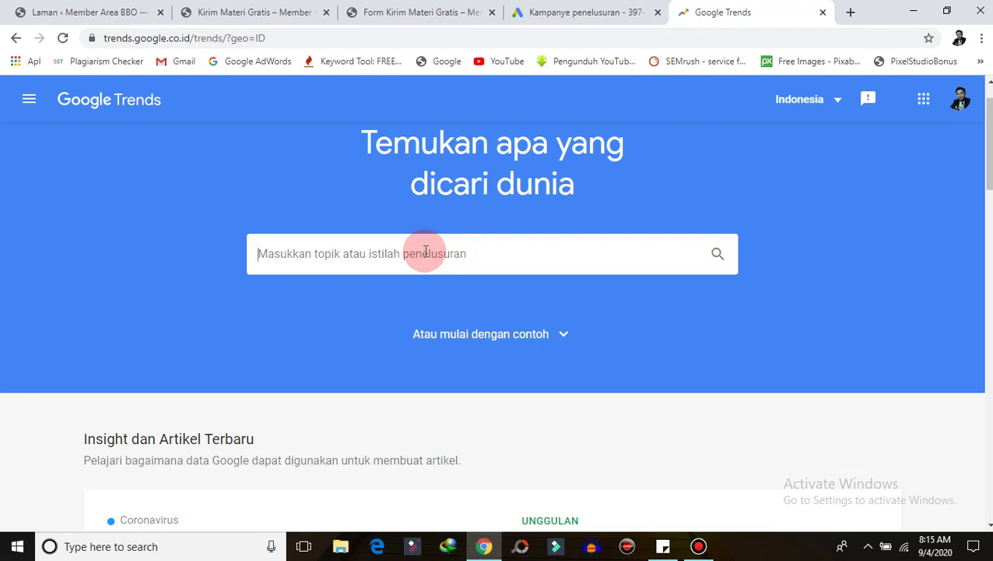
text(wordpress)
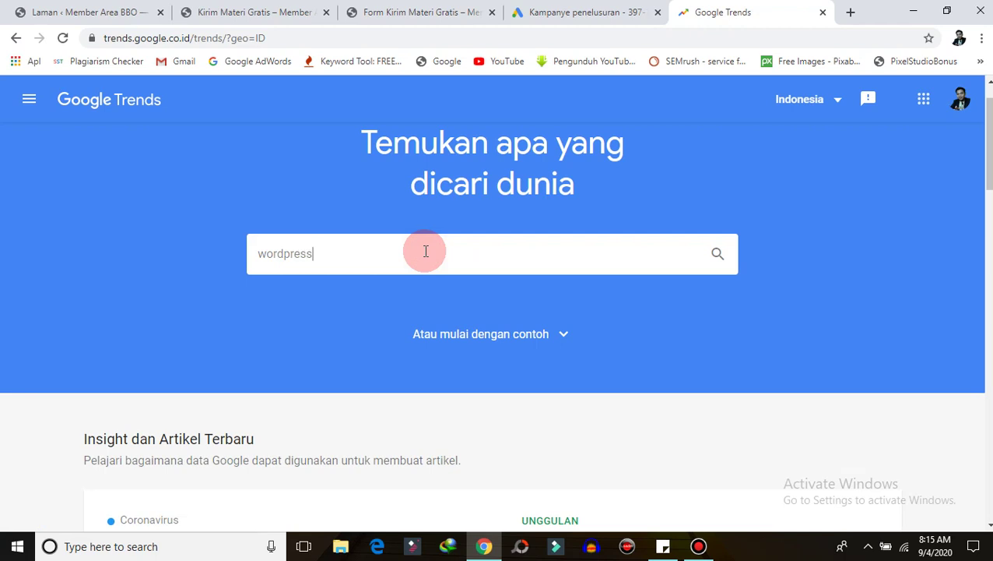
text( untuk pemula)
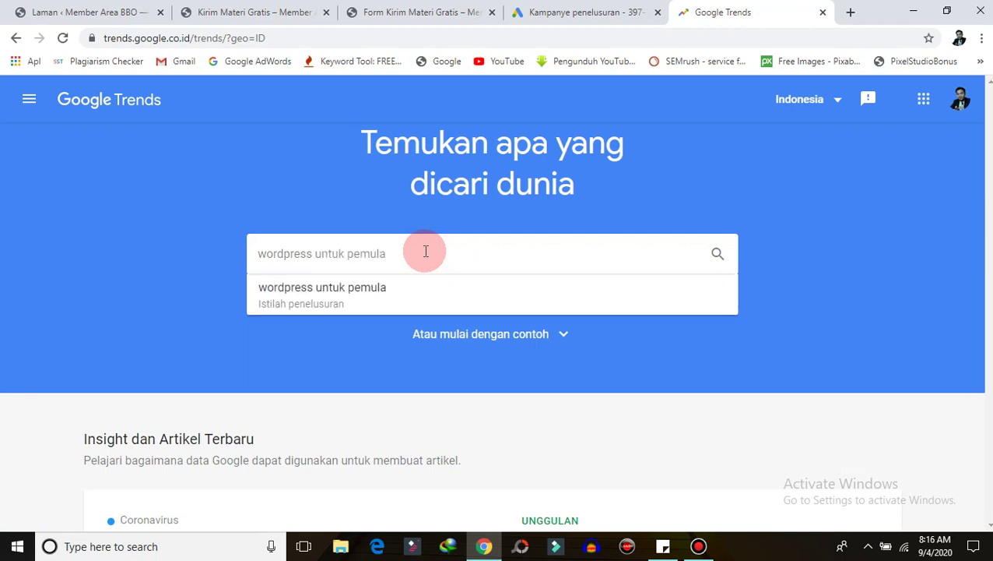
key(Return)
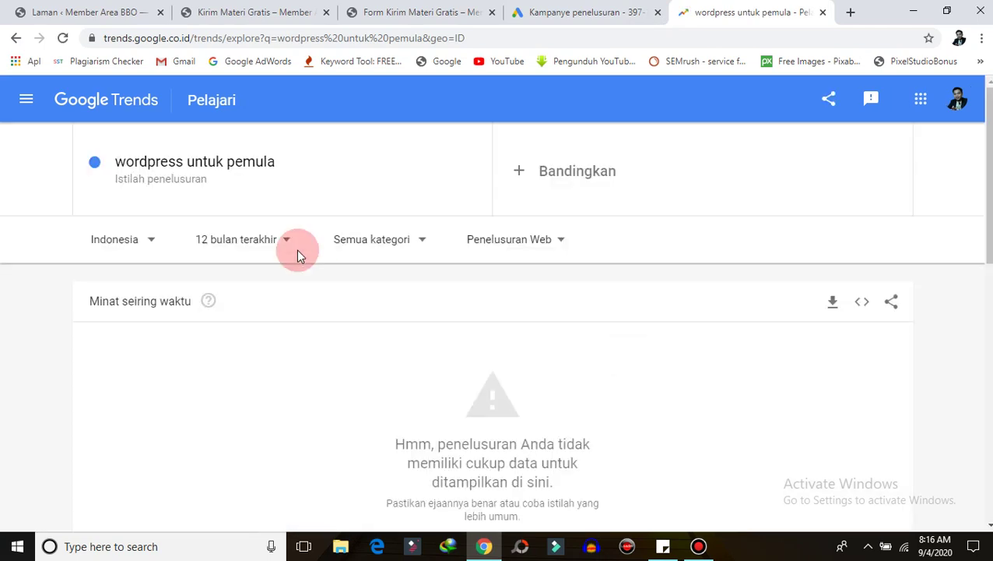
- Replace the Google Trends search term with "membuat website" and run the search
click(340, 161)
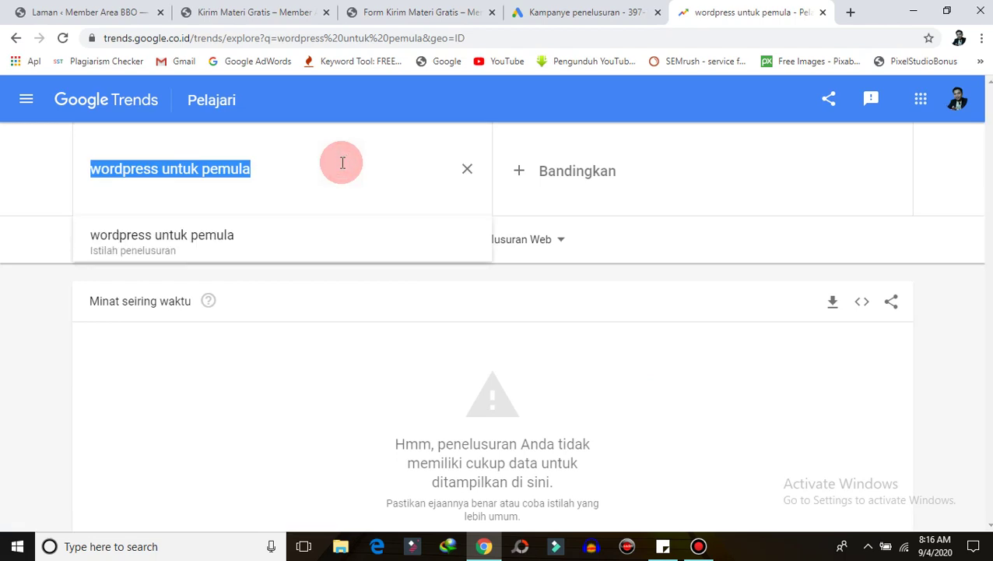
text(B)
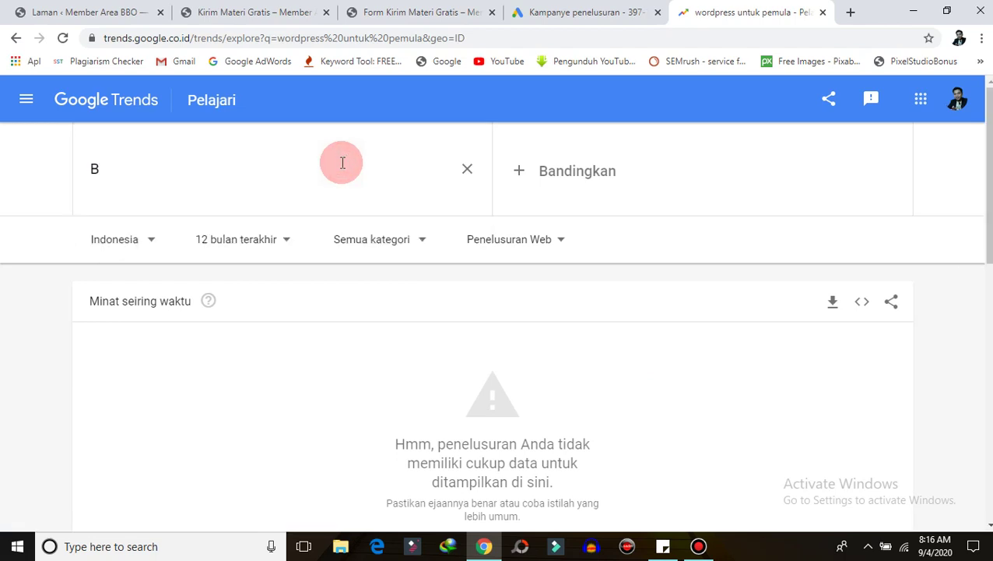
key(BackSpace)
text(membuat website)
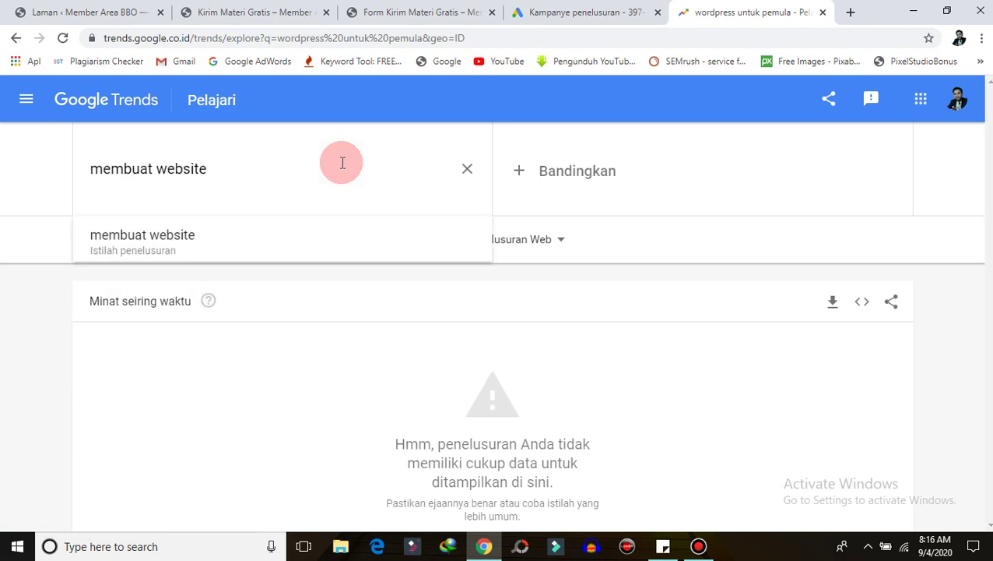
key(Return)
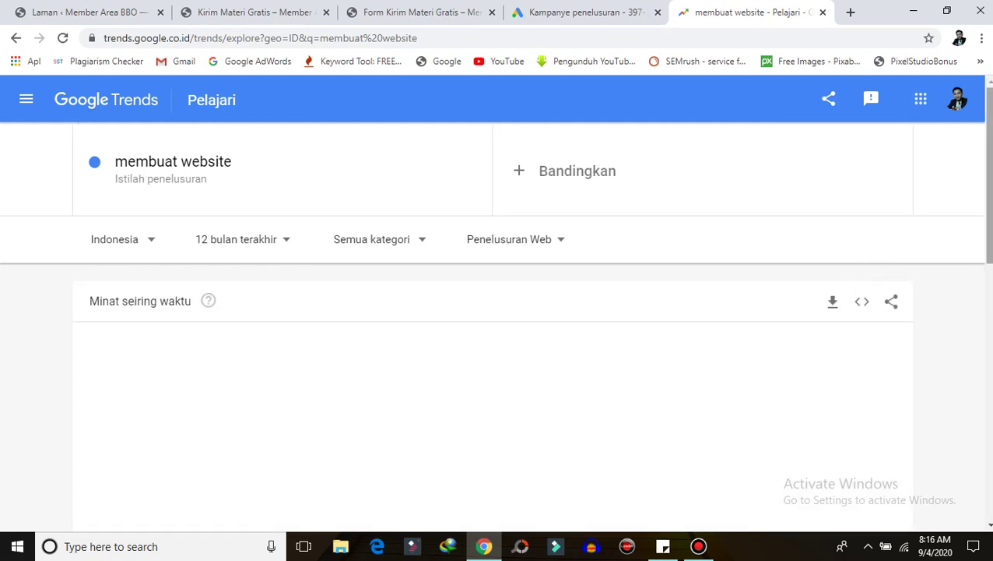
- Examine the interest by subregion and the related queries for "membuat website", including the options for the query "cara membuat website jualan"
scroll(495, 312, down, 3)
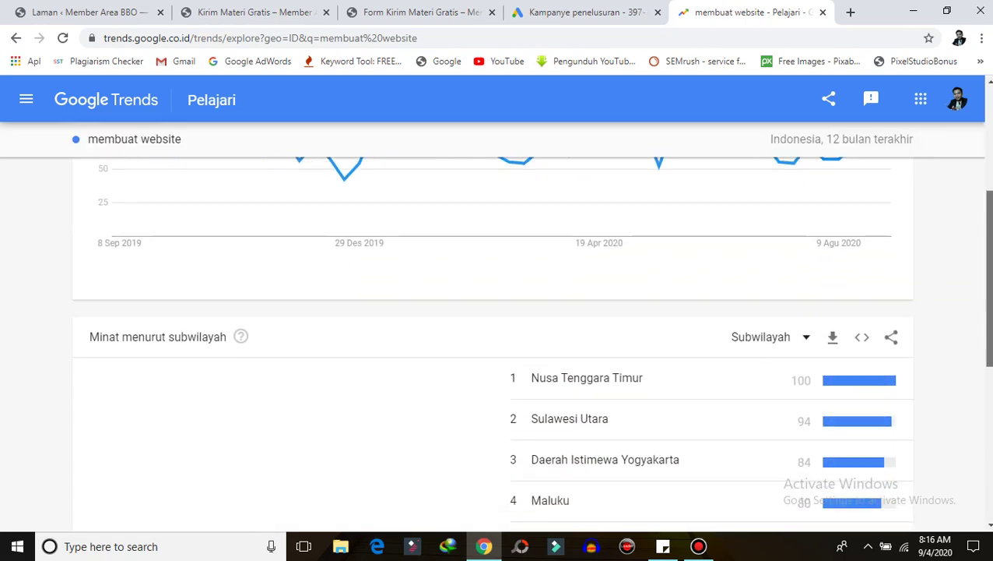
scroll(590, 324, down, 1)
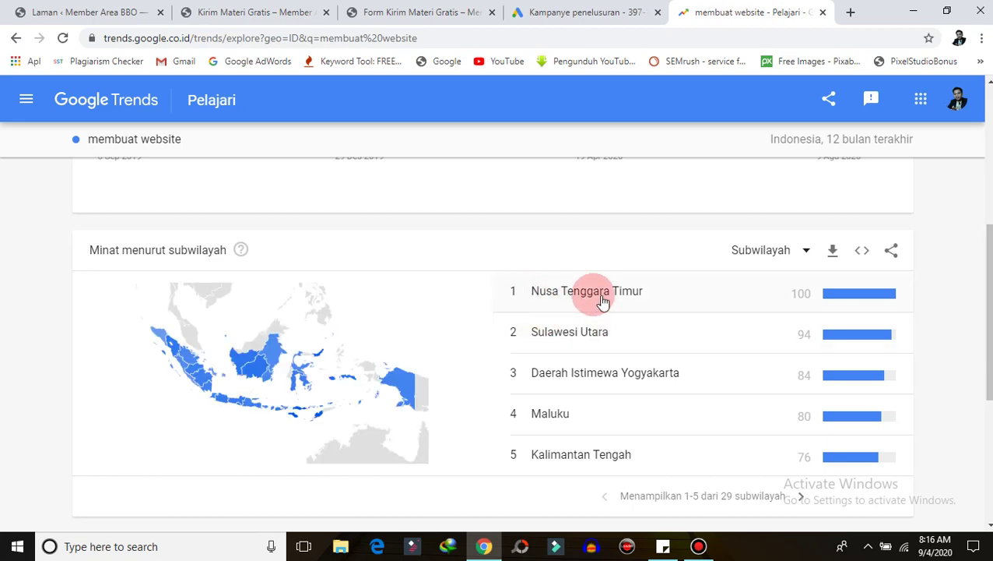
scroll(532, 342, down, 3)
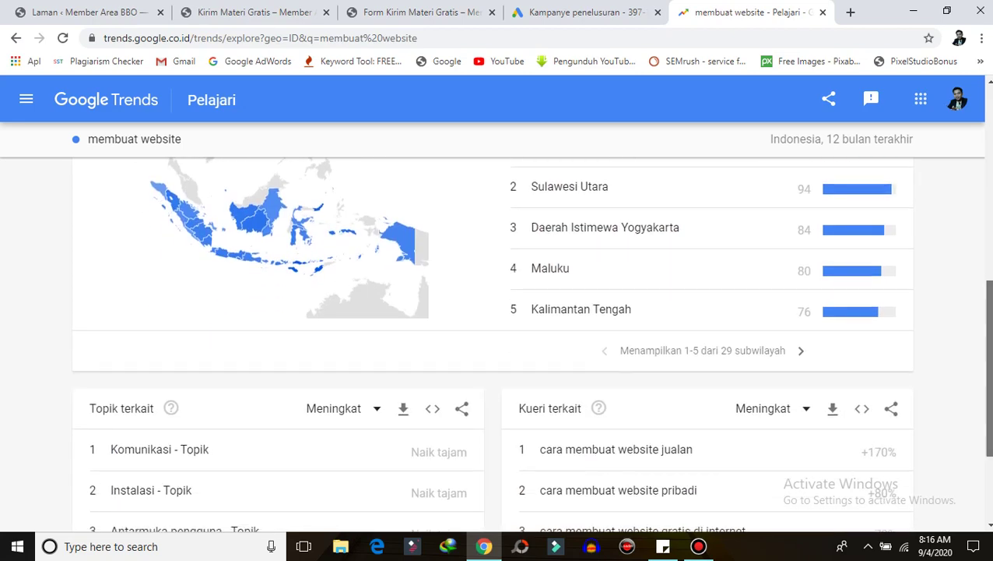
scroll(532, 342, down, 1)
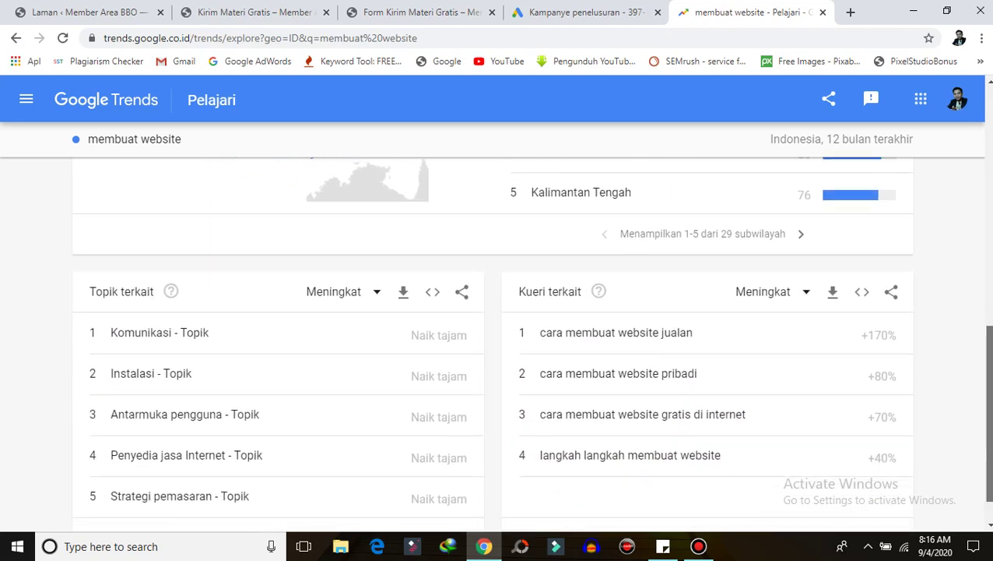
click(564, 320)
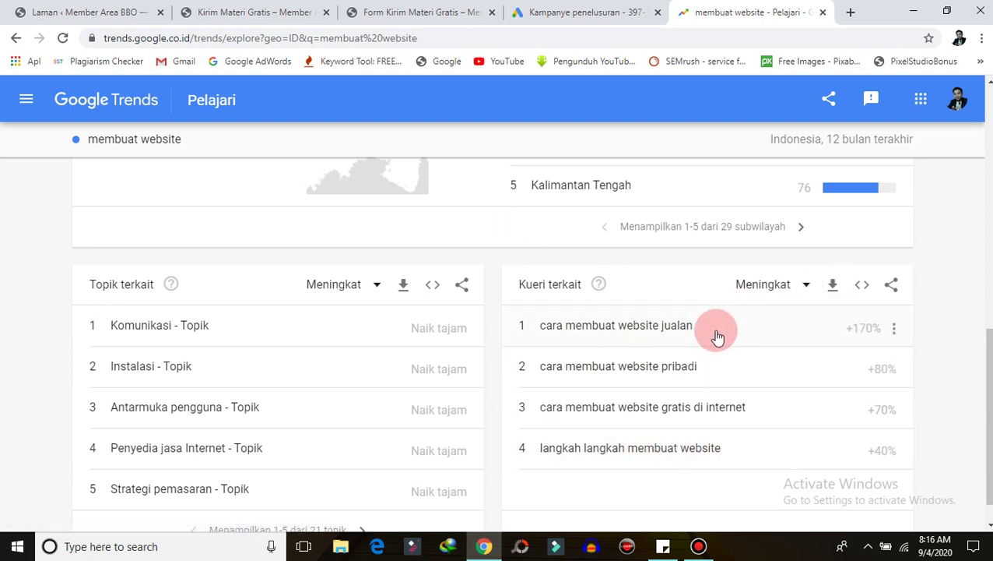
mouse_move(707, 328)
mouse_down()
mouse_move(647, 322)
mouse_move(722, 336)
mouse_up()
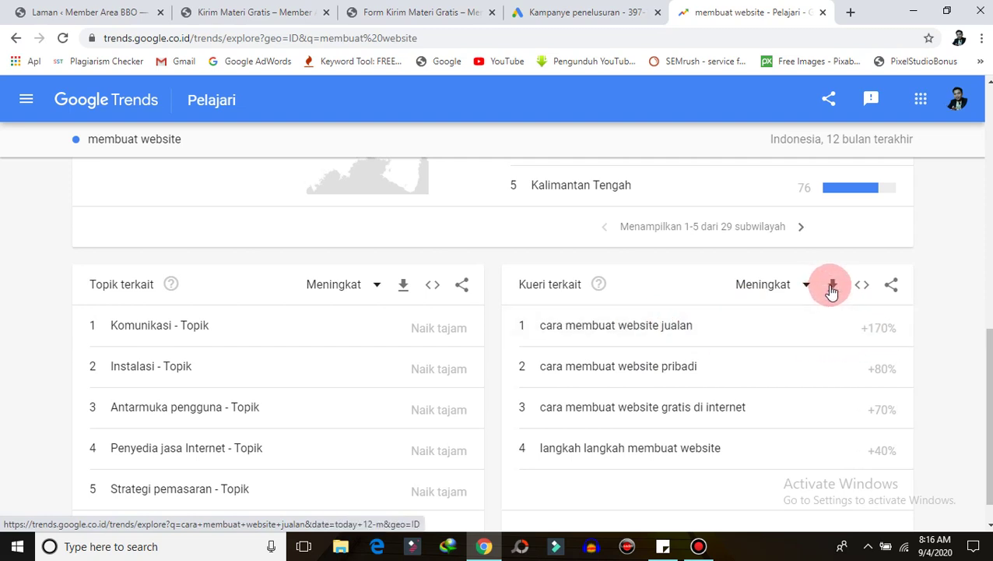
click(895, 330)
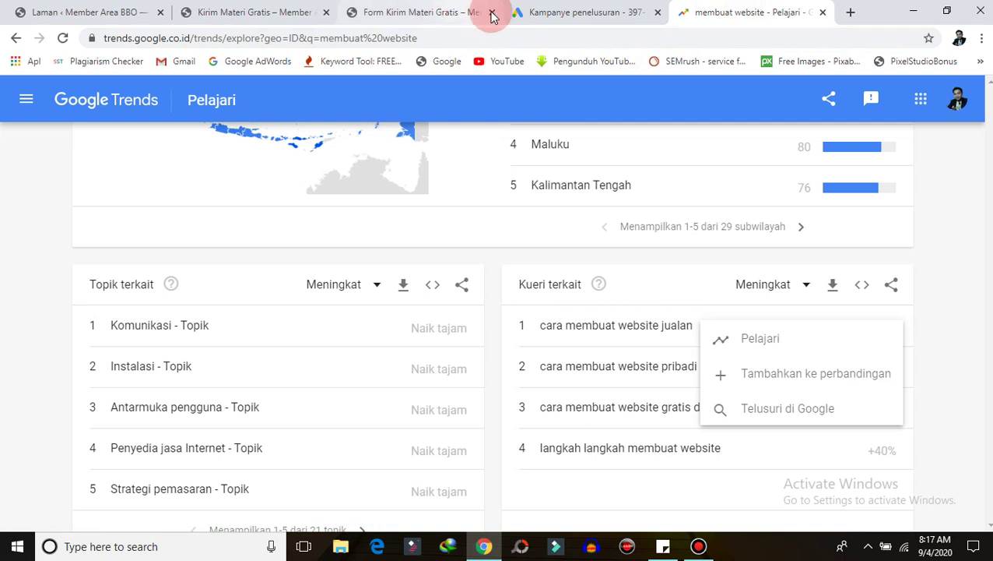
click(666, 276)
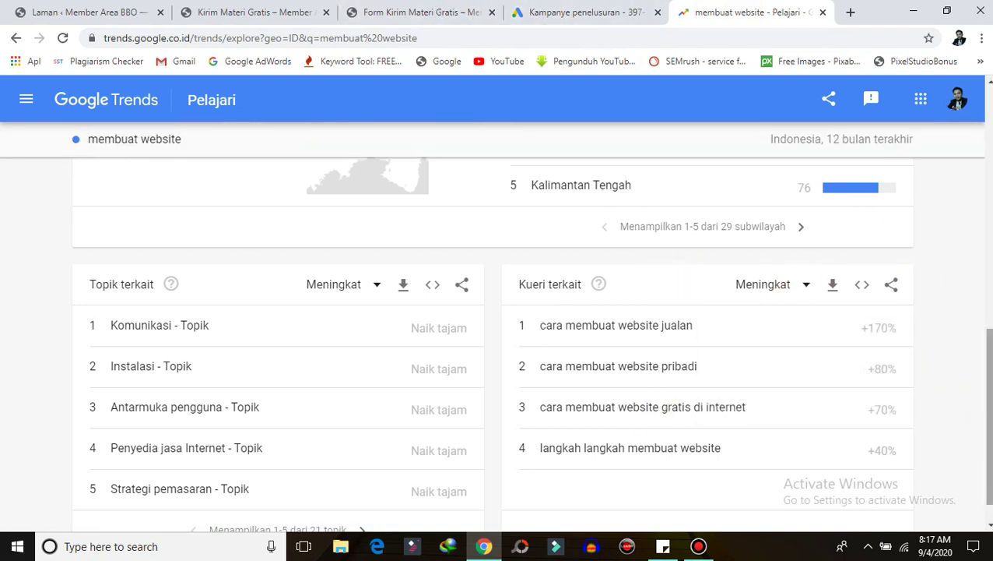
drag(987, 433, 988, 357)
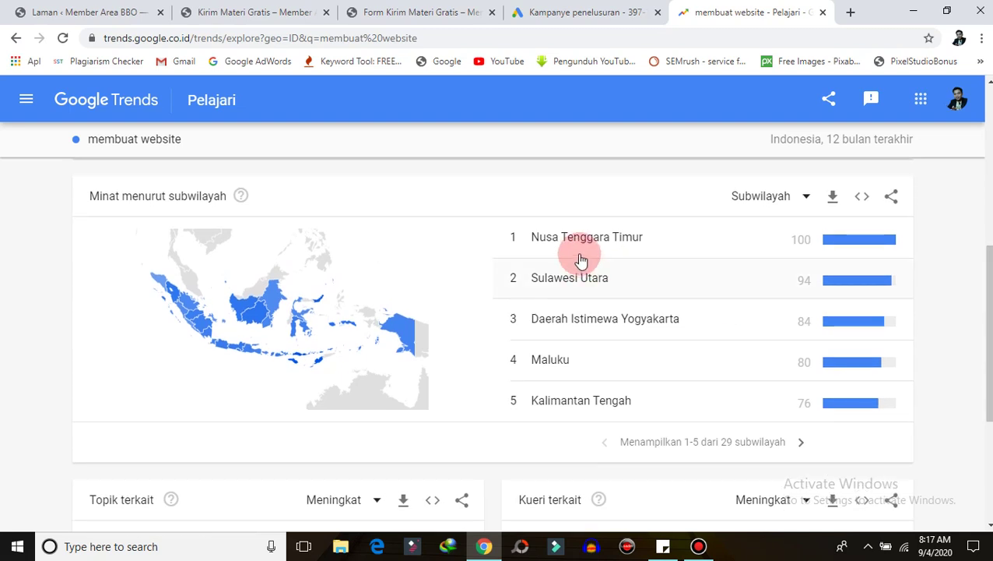
- Switch to the Google Ads campaign, set its location targeting to custom locations, and target the province Nusa Tenggara Timur, Indonesia
click(623, 12)
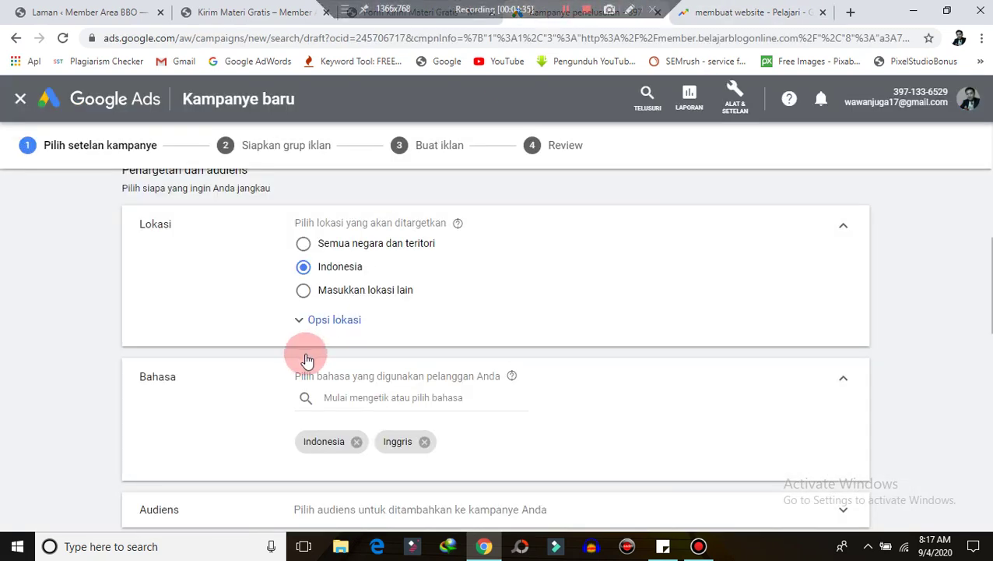
click(305, 293)
click(370, 326)
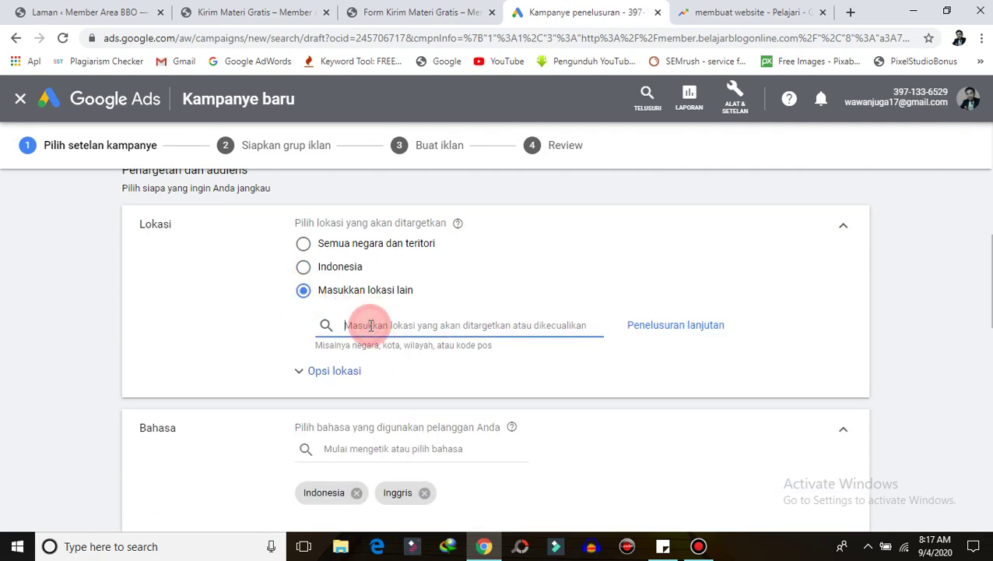
text(nusa tenggara)
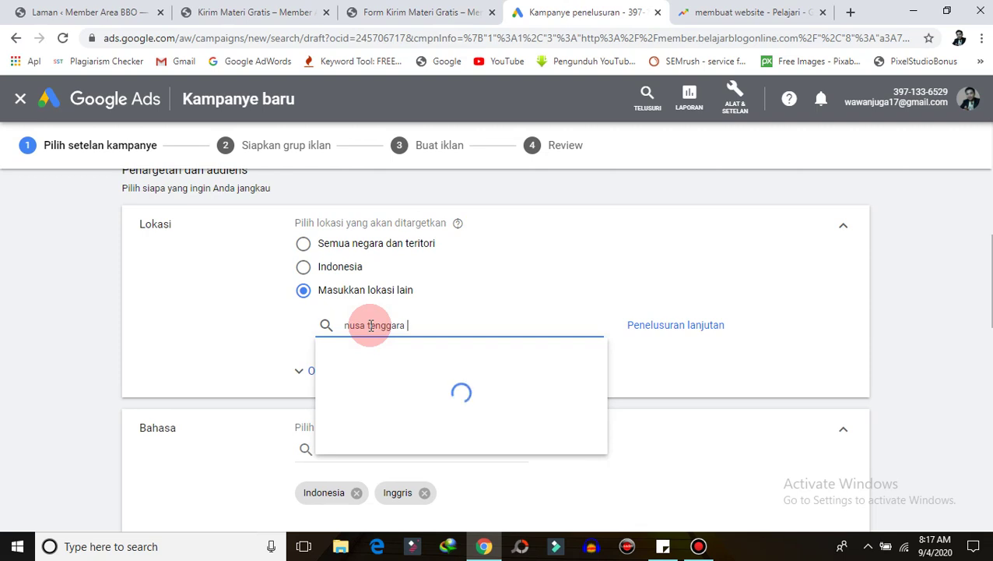
text( timur)
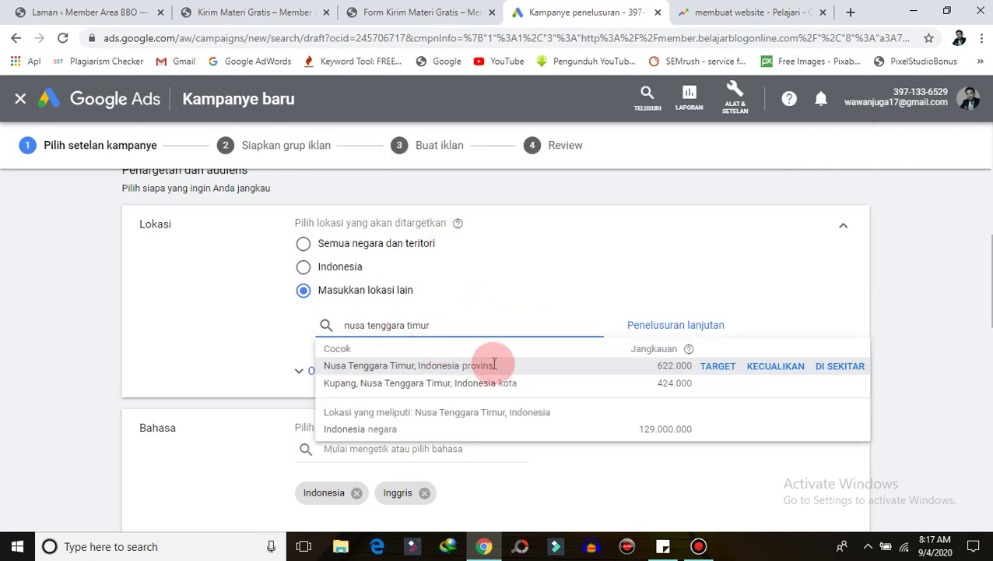
click(717, 366)
- Check the next subregion in Google Trends and add the province Sulawesi Utara, Indonesia to the campaign's targeted locations
click(701, 13)
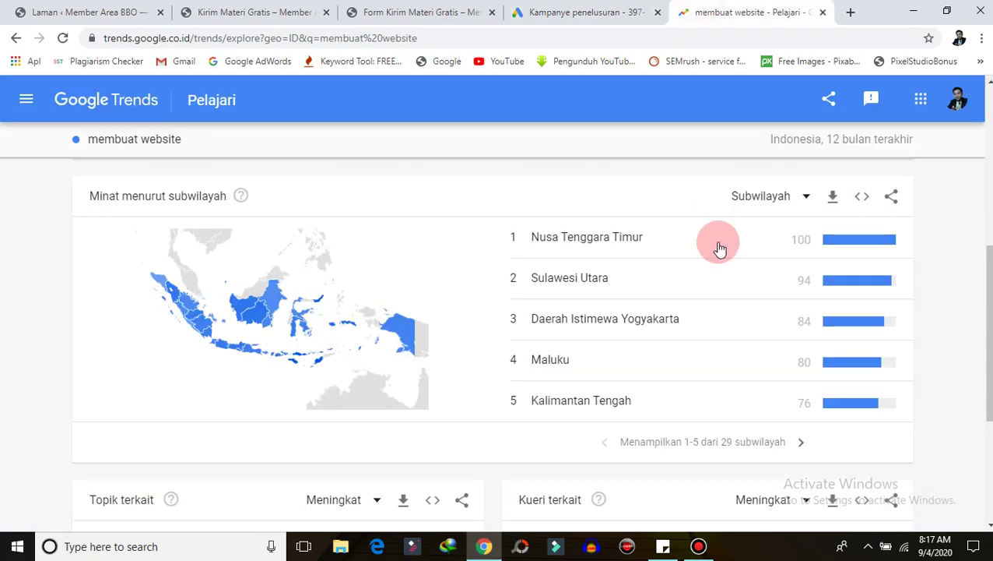
click(611, 12)
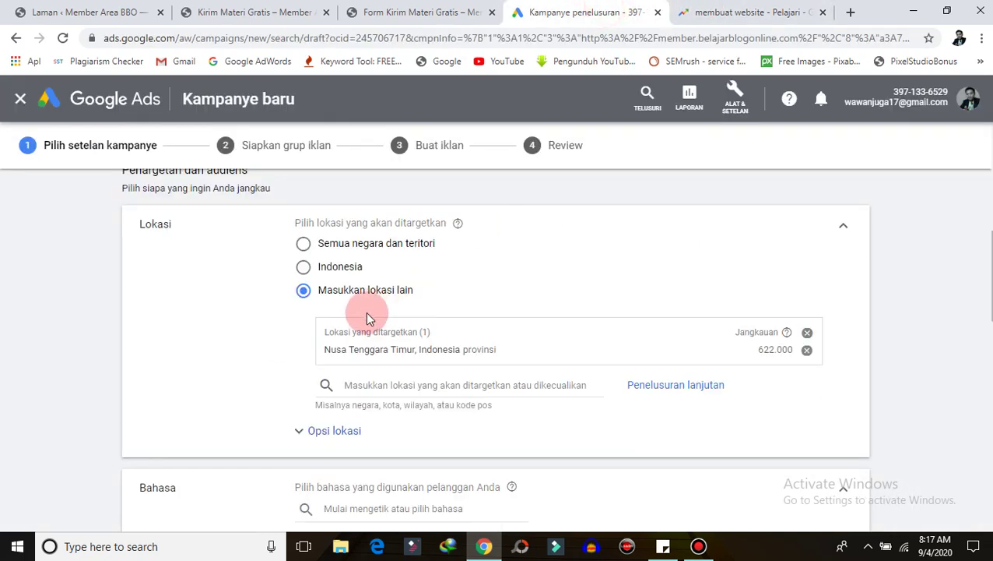
click(369, 383)
text(s)
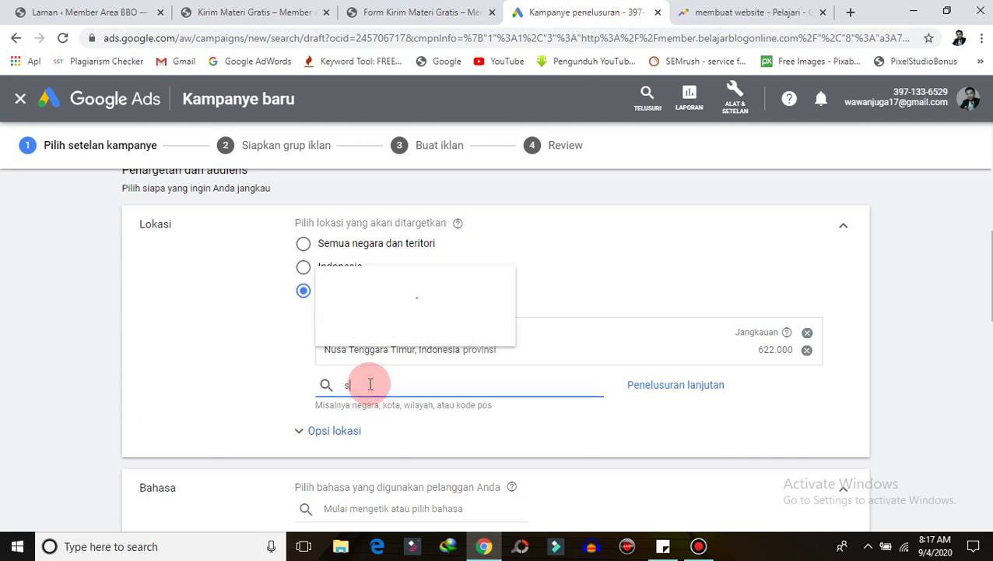
text(ul)
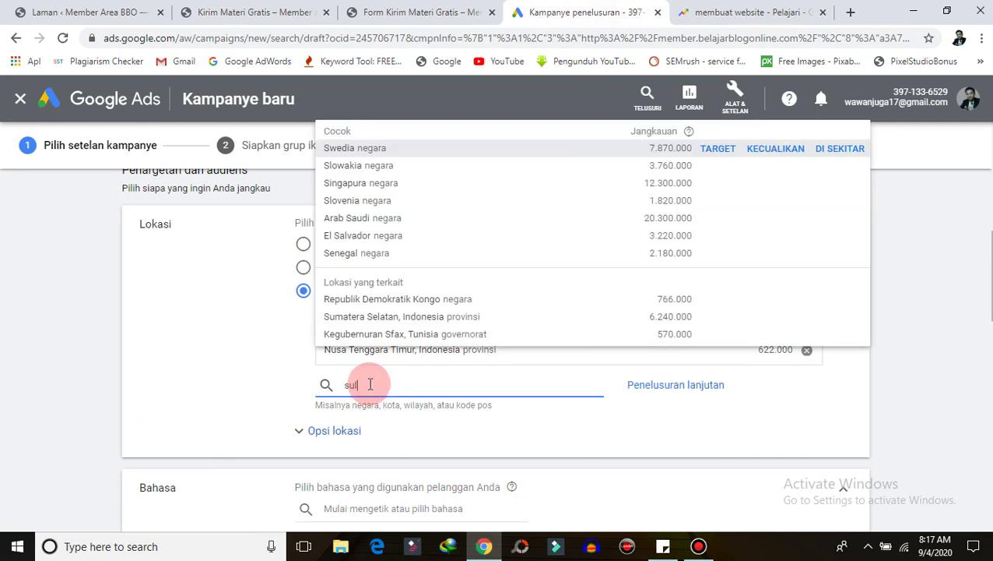
text(awesi utara)
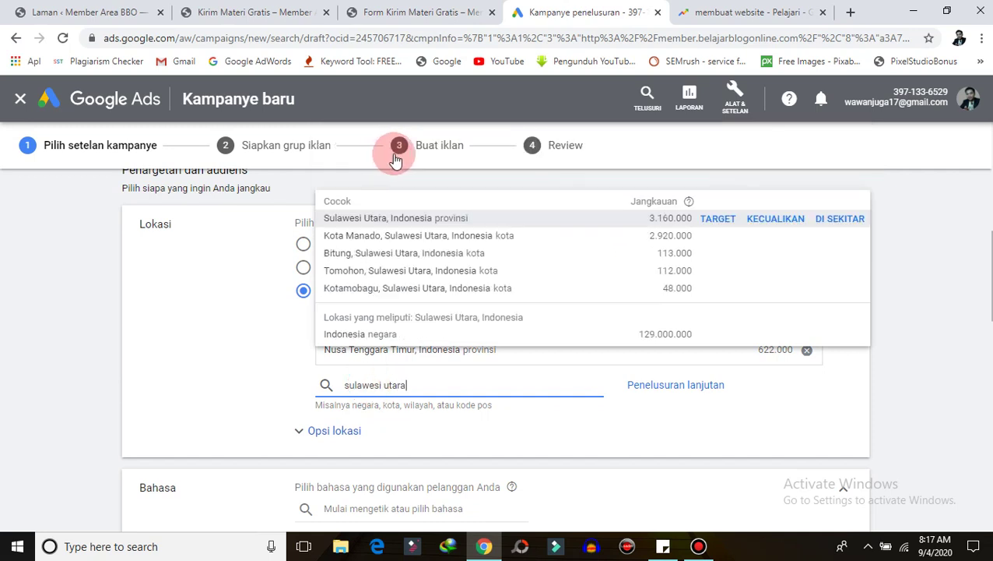
click(723, 220)
- Check the third-ranked subregion in Google Trends and add the province Daerah Istimewa Yogyakarta, Indonesia to the campaign's targeted locations
click(752, 12)
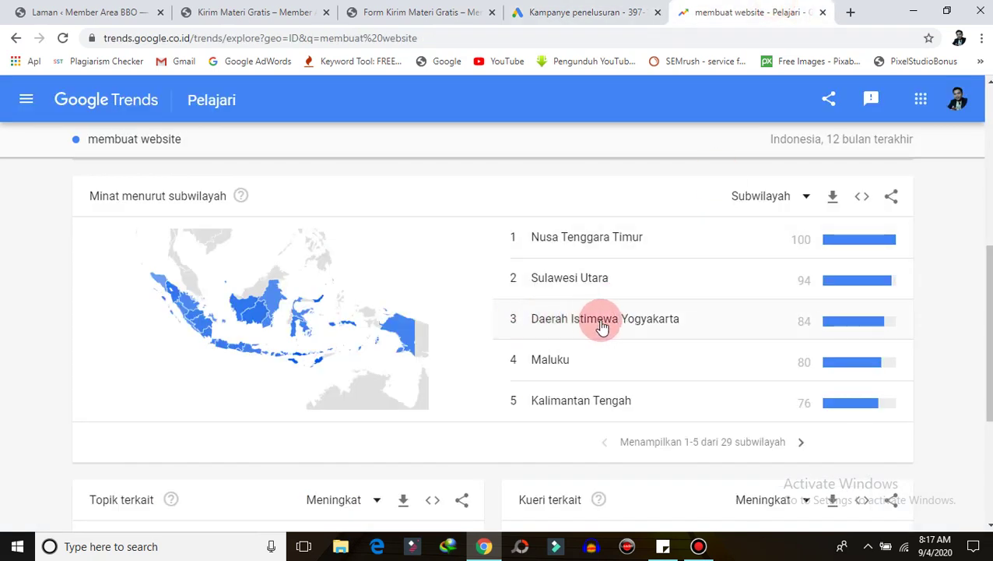
click(554, 12)
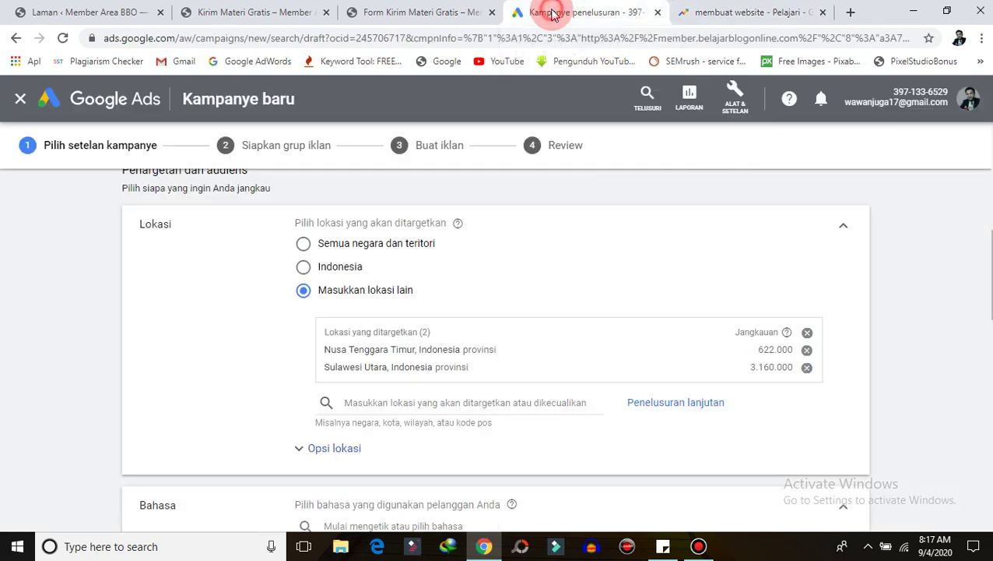
click(416, 402)
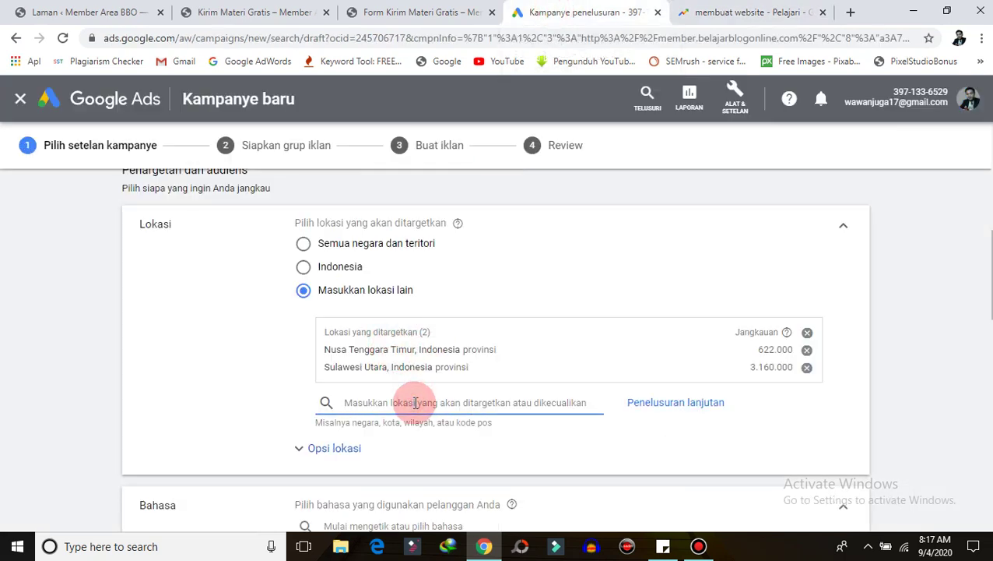
text(yoygya)
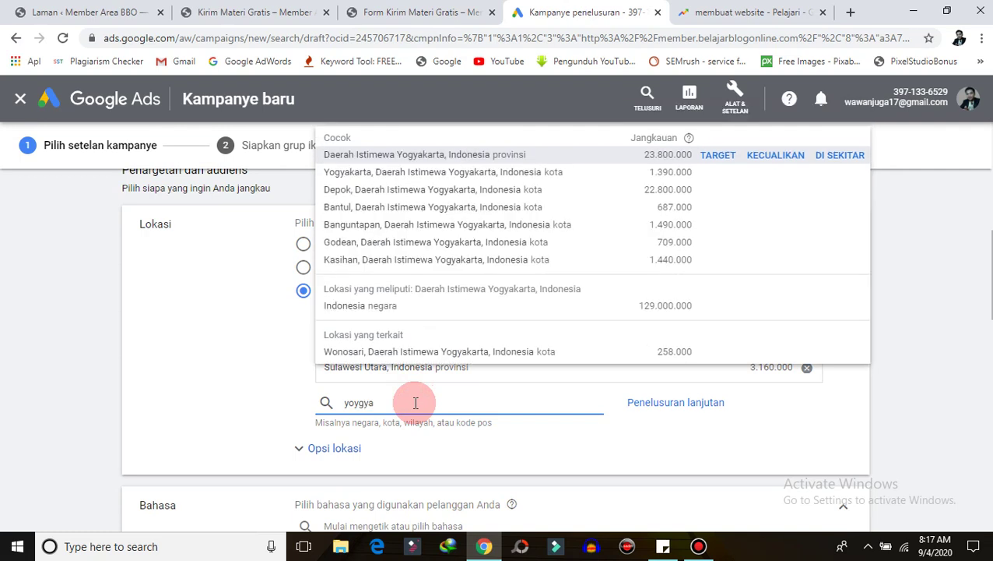
click(710, 157)
- Check the fourth-ranked subregion in Google Trends and add the province Maluku Utara, Indonesia to the campaign's targeted locations
click(712, 14)
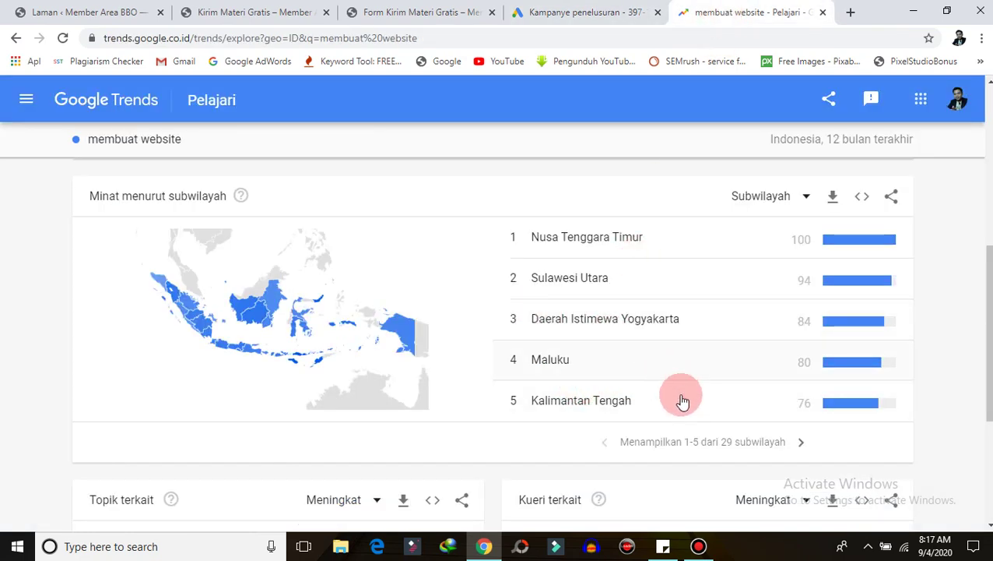
click(585, 14)
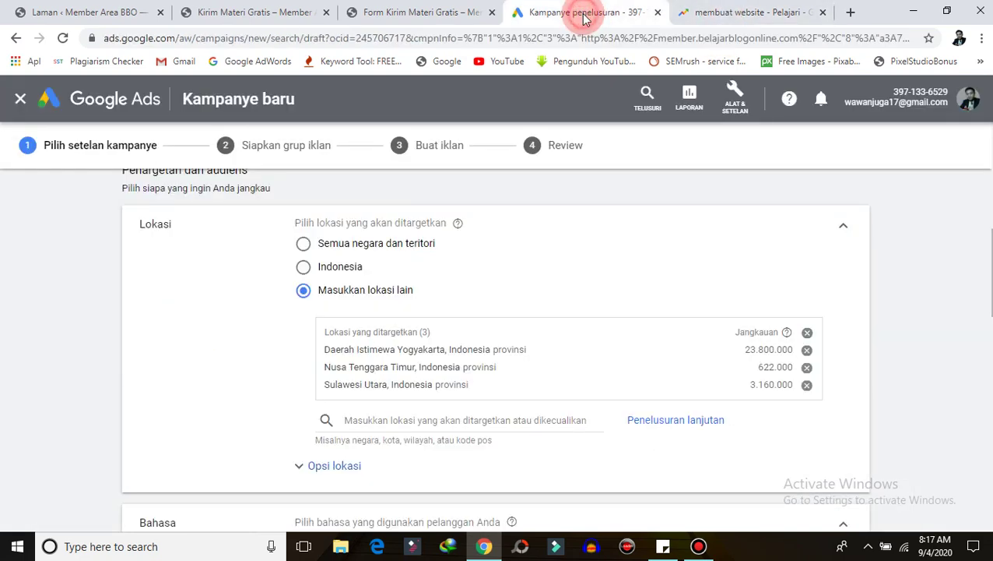
click(411, 421)
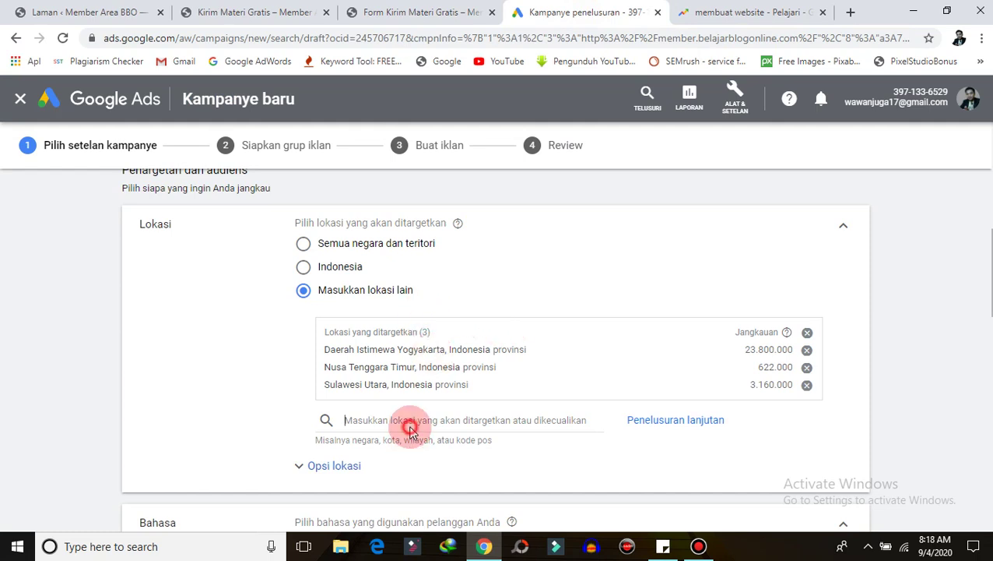
text(maluk)
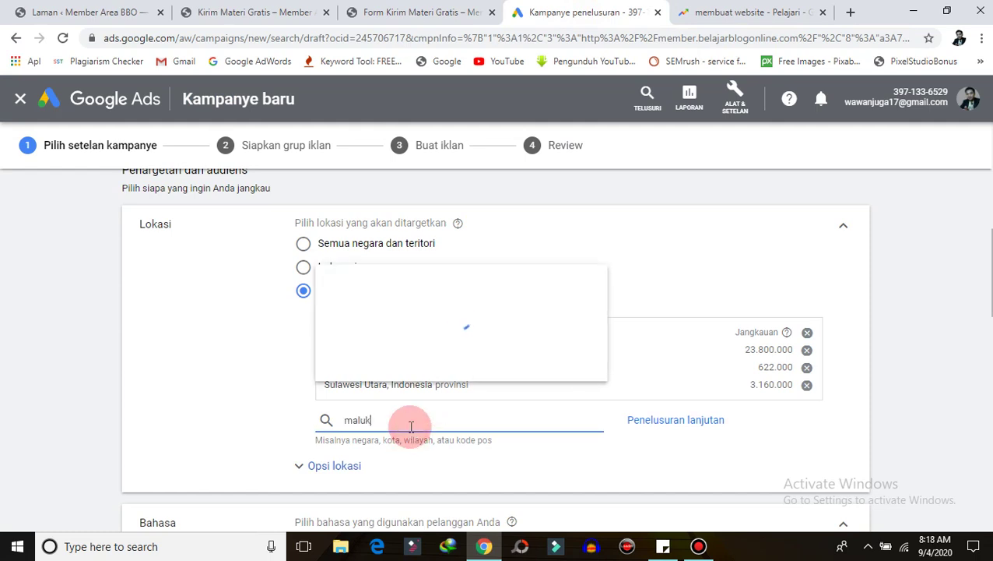
text(u)
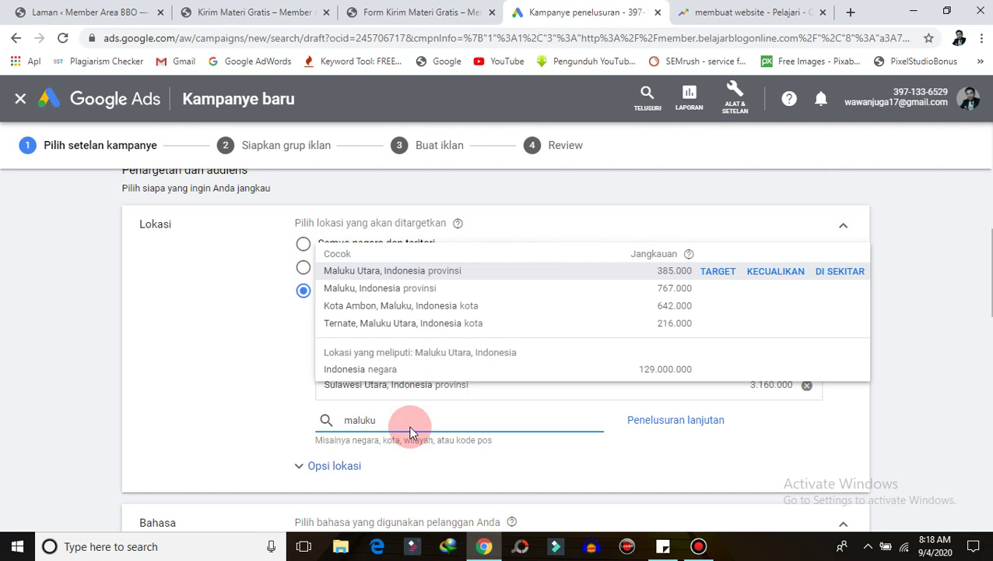
click(718, 271)
- Check the fifth-ranked subregion in Google Trends and add the province Kalimantan Tengah, Indonesia to the campaign's targeted locations
click(745, 11)
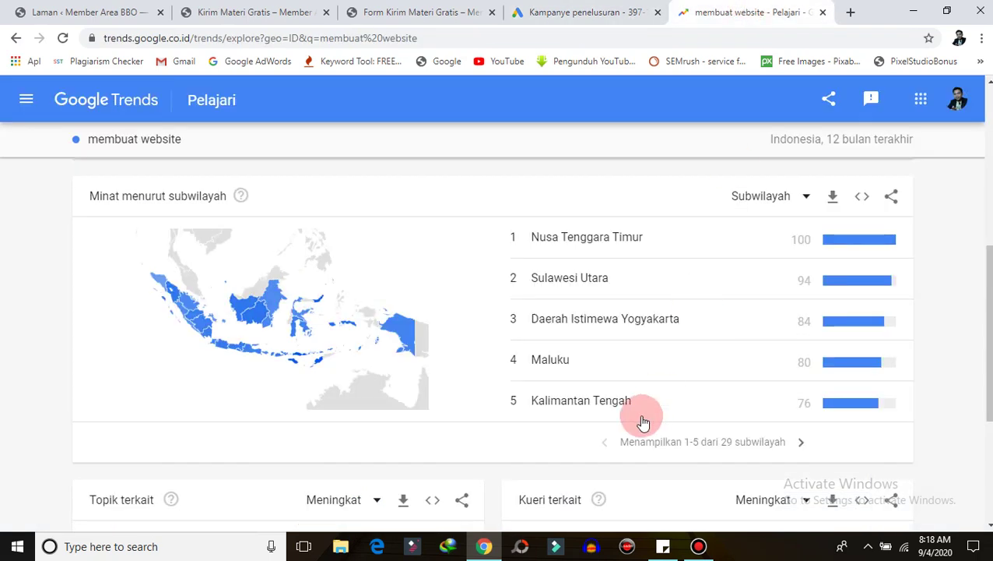
click(501, 10)
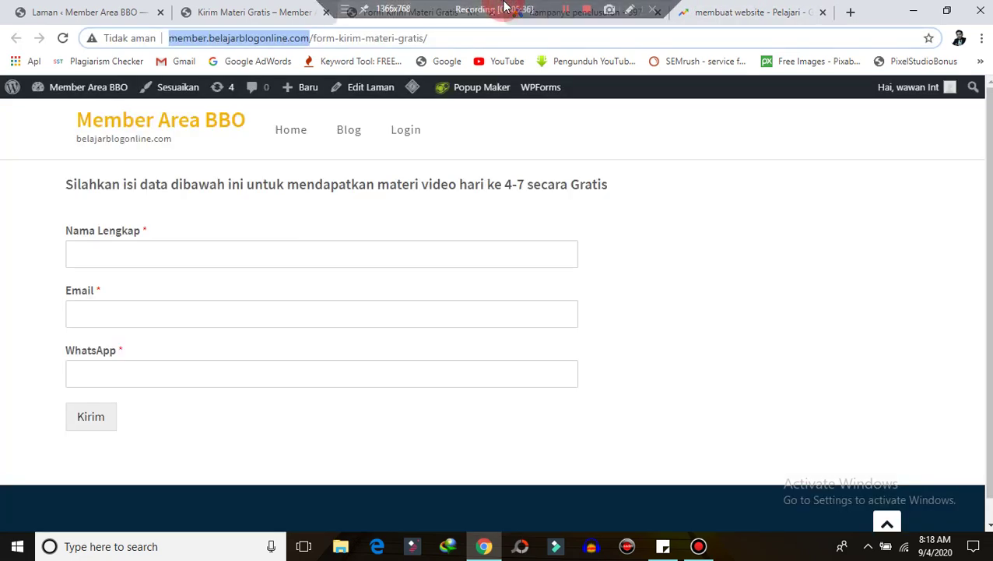
click(619, 14)
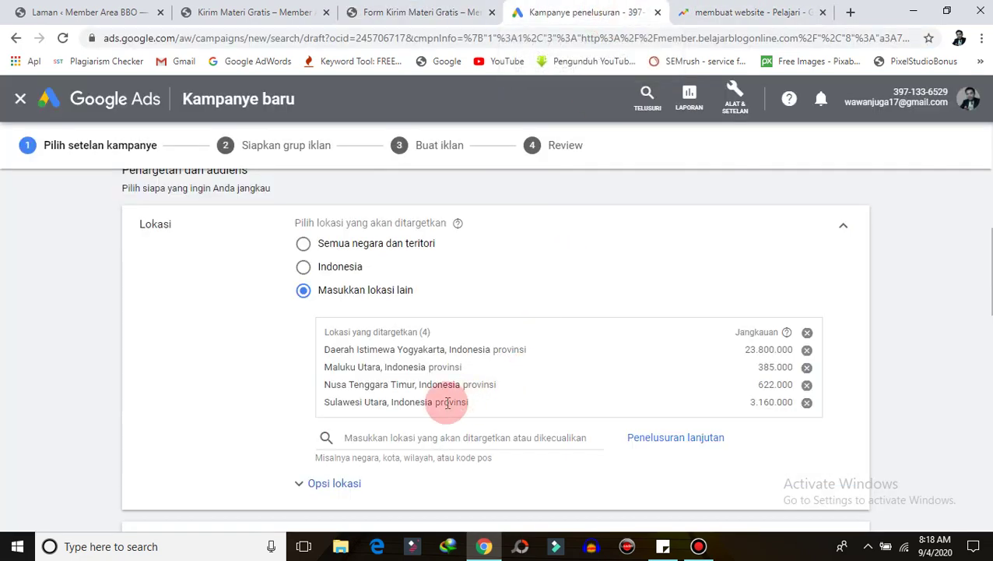
click(427, 437)
text(k)
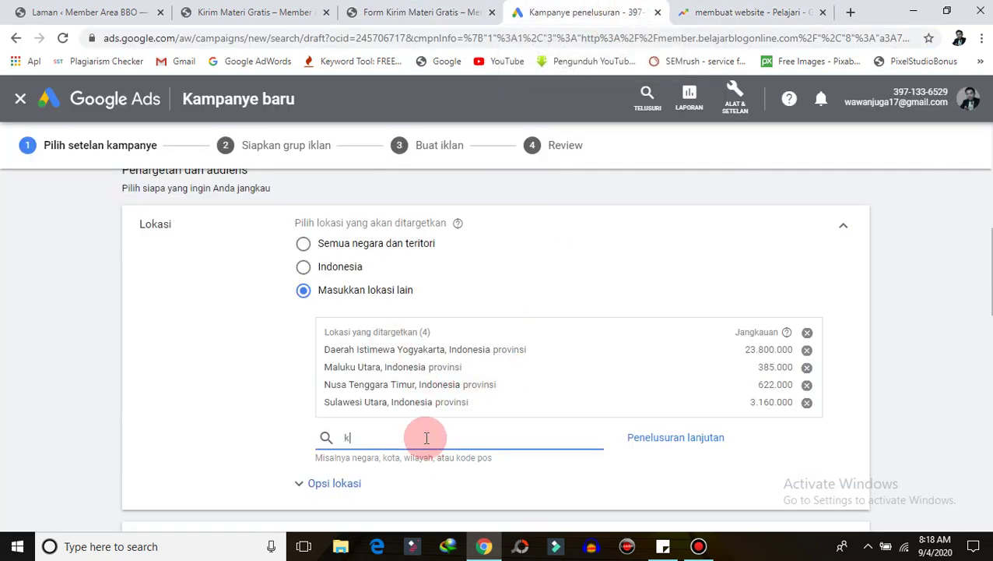
text(alimantan )
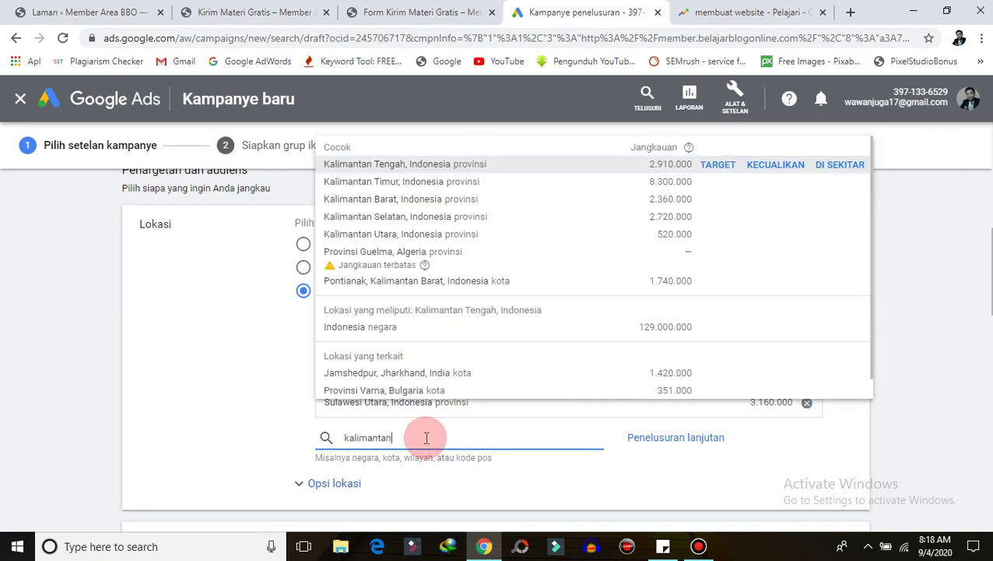
text(tengah)
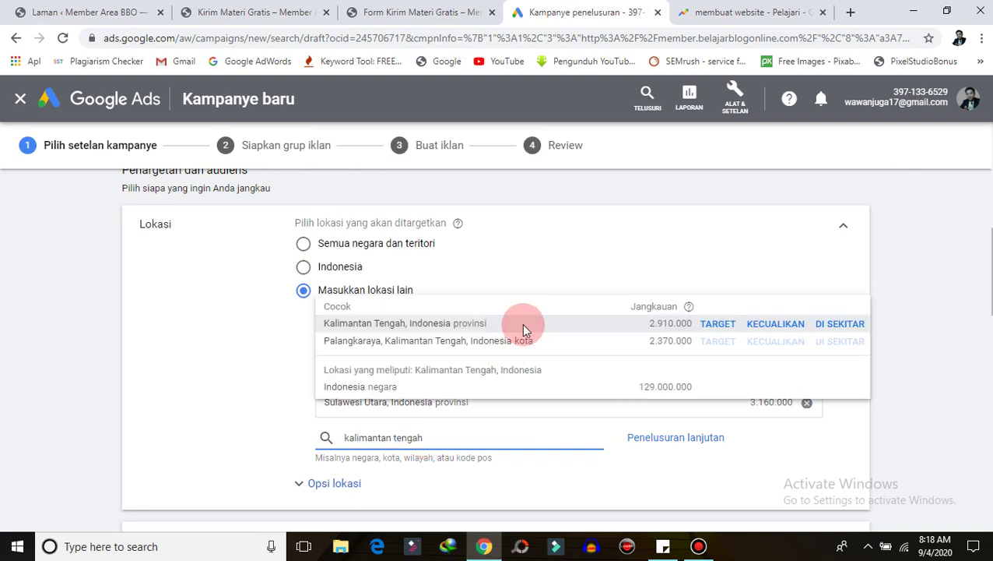
click(717, 326)
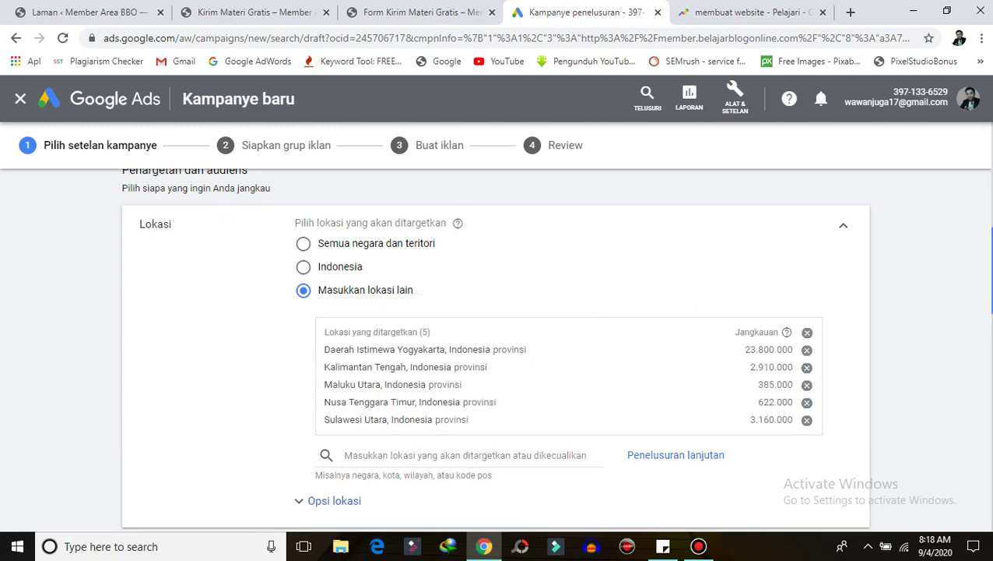
- Set the campaign's average daily budget to Rp 50000
scroll(495, 344, down, 4)
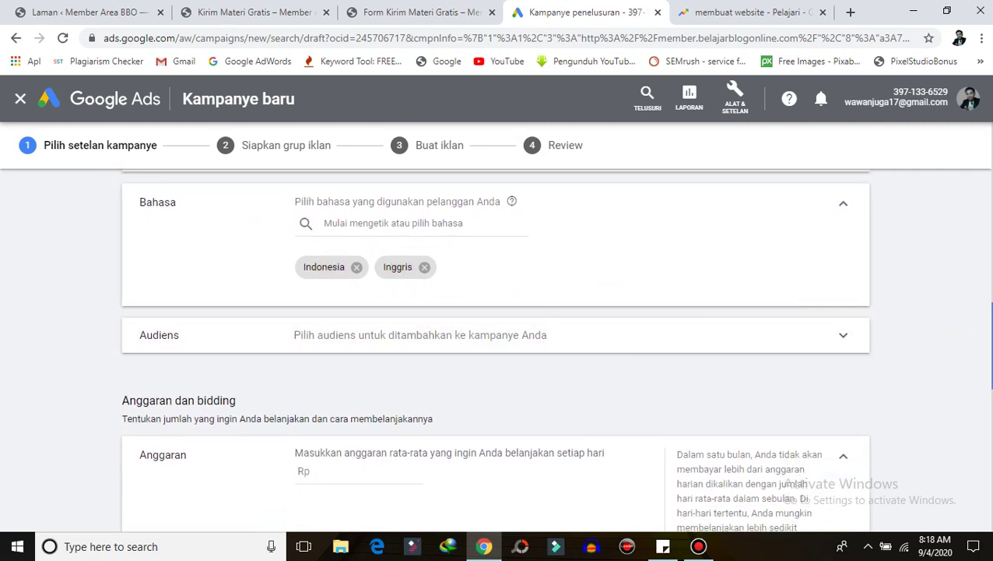
scroll(494, 347, down, 2)
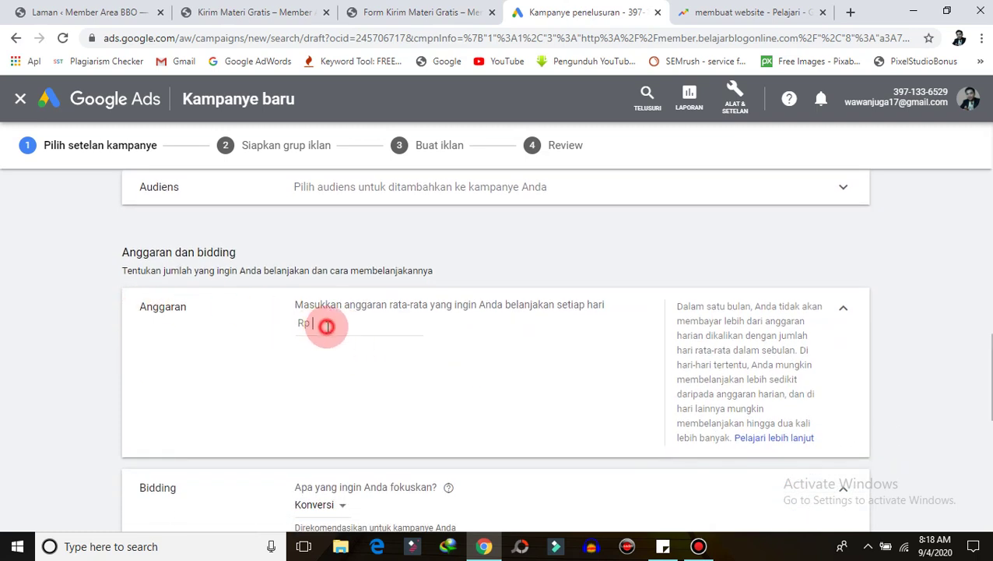
click(327, 326)
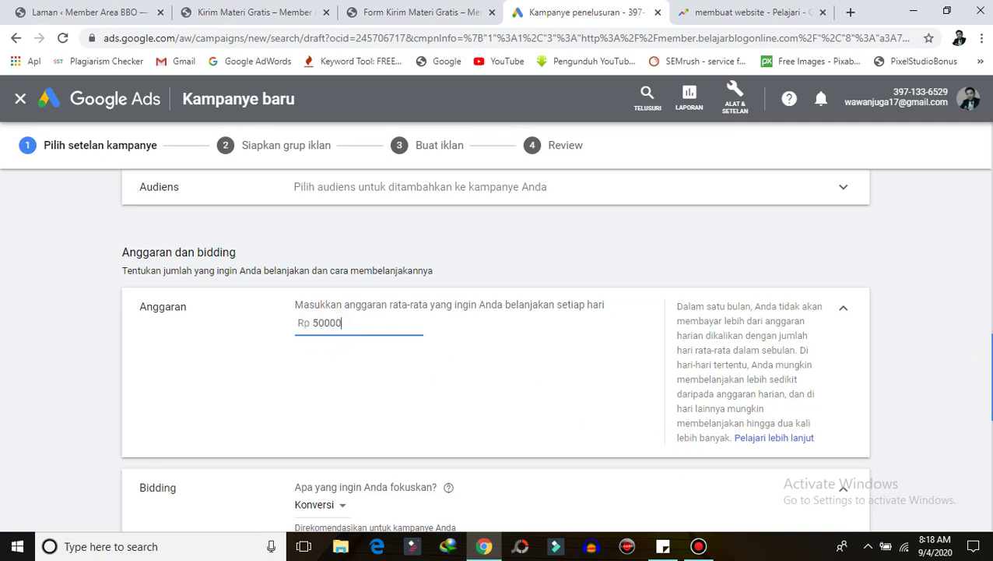
- Set the bidding focus to Klik and apply a maximum CPC bid limit of Rp 500
scroll(990, 376, down, 3)
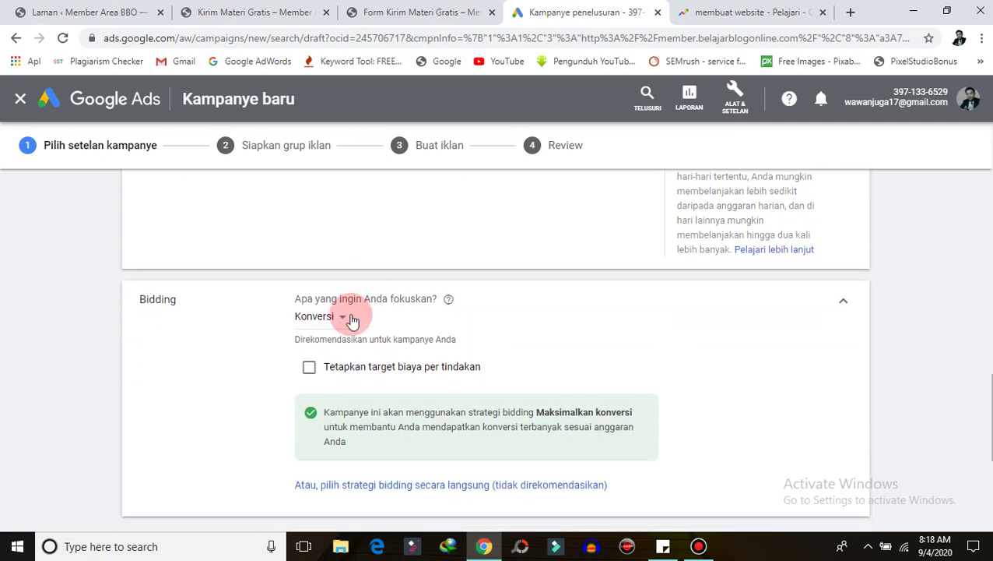
click(343, 317)
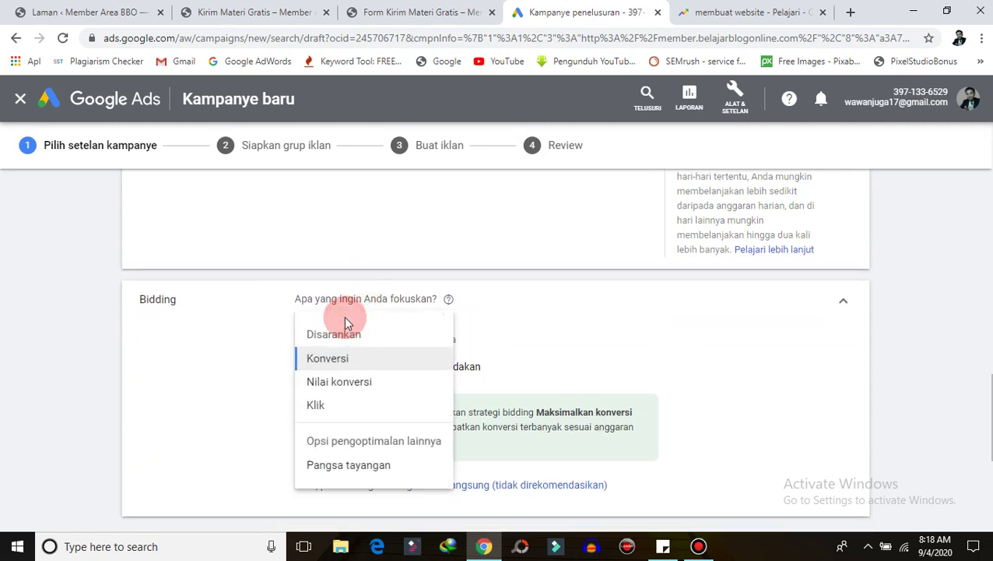
click(324, 405)
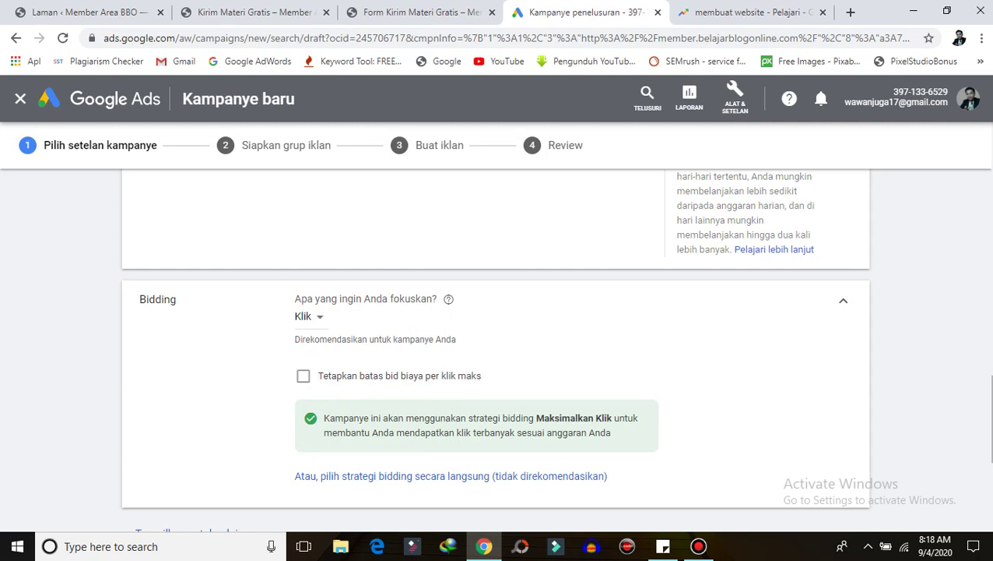
scroll(467, 350, down, 2)
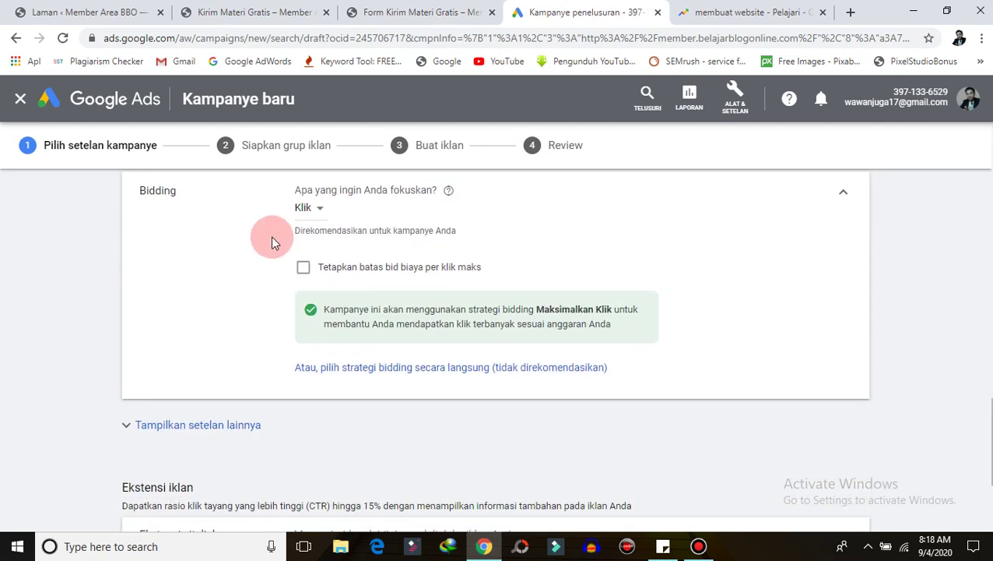
click(303, 269)
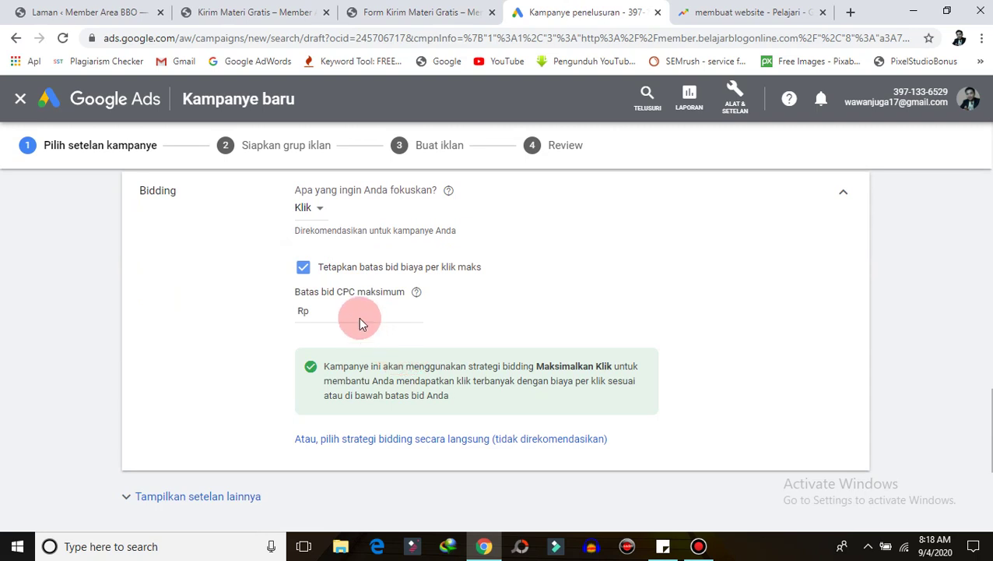
text(500)
click(221, 313)
click(848, 360)
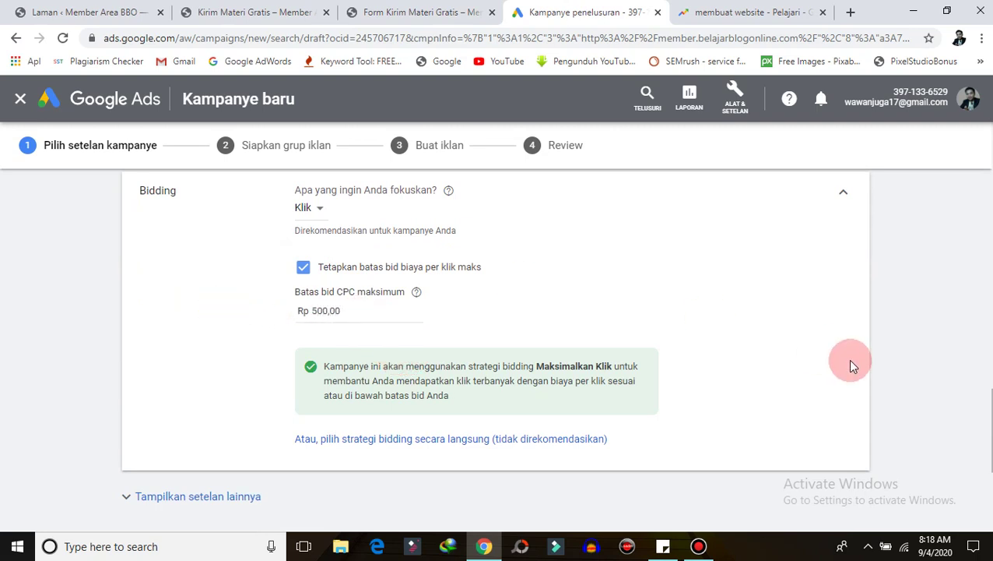
- Save the campaign settings without adding any ad extensions and continue to the ad group setup
scroll(495, 350, down, 2)
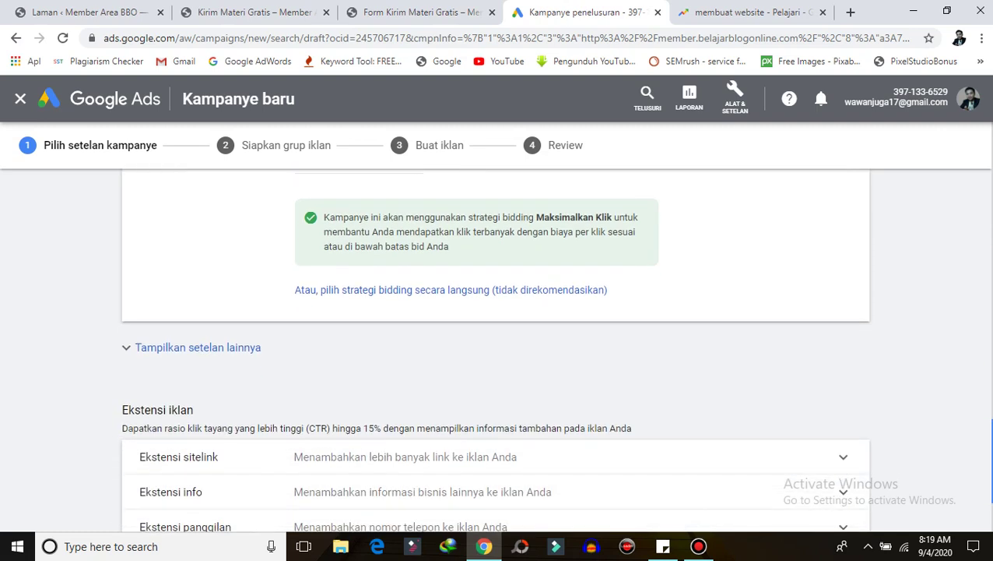
scroll(495, 350, down, 2)
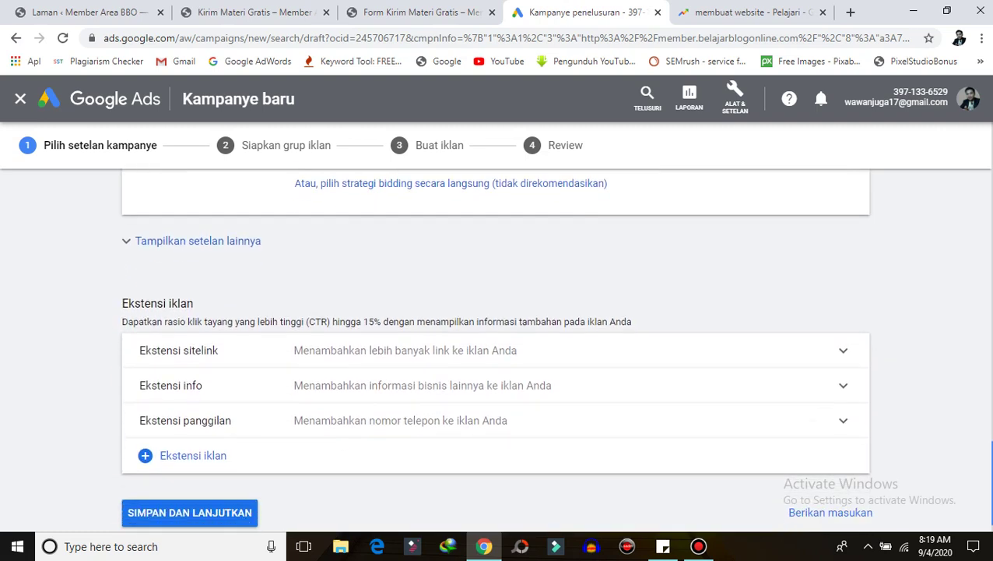
click(173, 486)
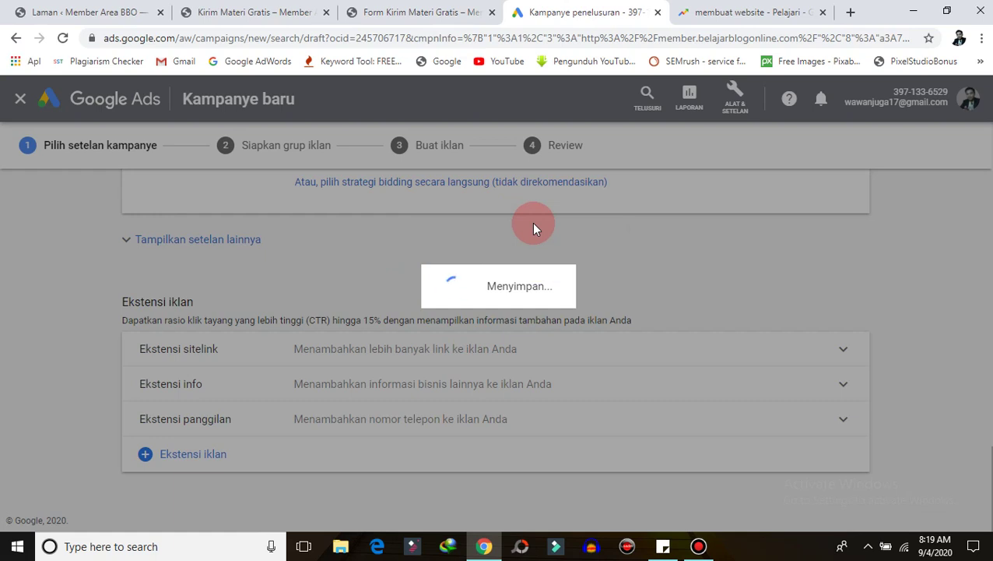
- Switch to Google Trends and export the related queries for "membuat website" as a CSV file named "Kata kunci google trends" in Documents
click(721, 9)
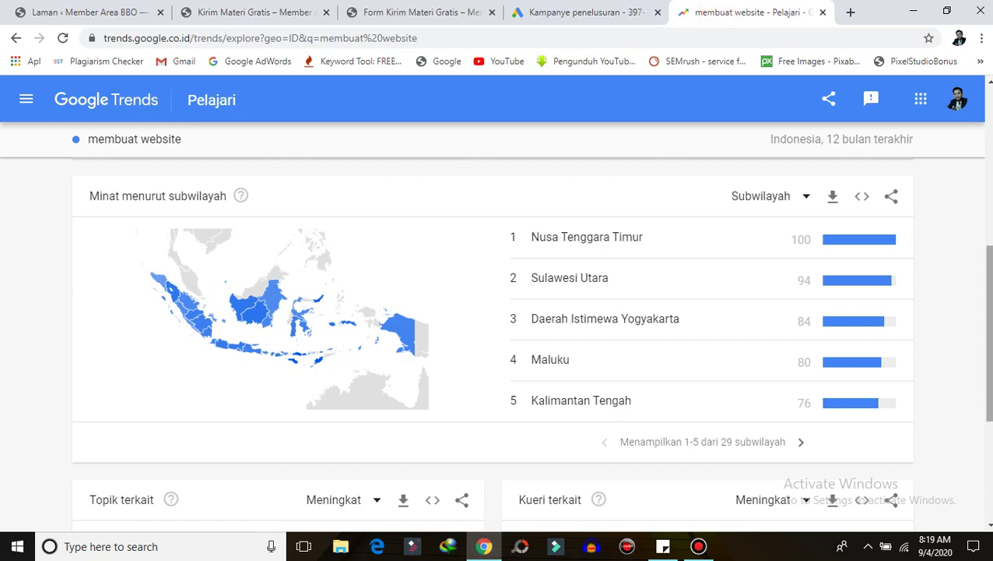
scroll(532, 343, down, 2)
scroll(545, 327, down, 2)
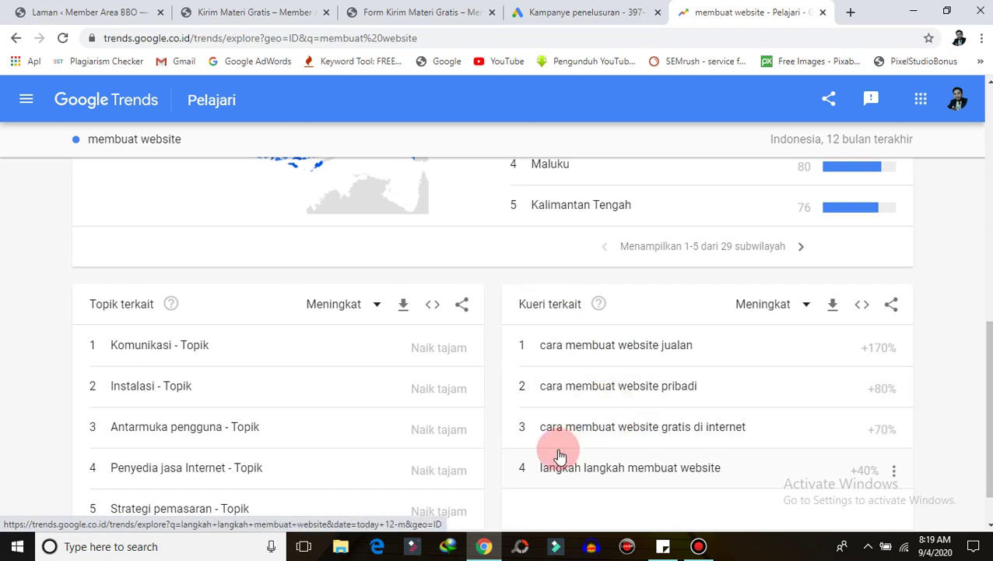
drag(990, 402, 990, 422)
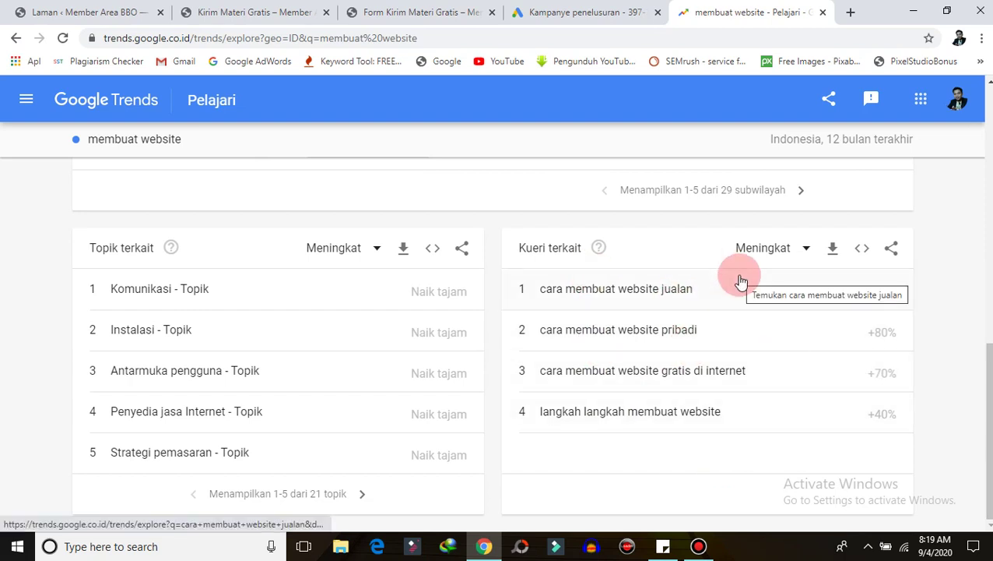
click(833, 249)
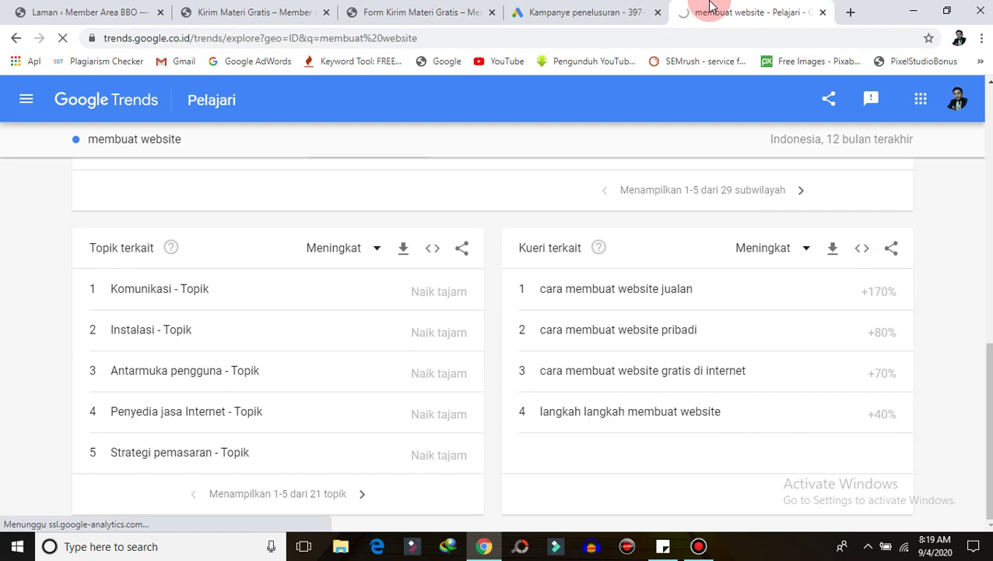
click(530, 13)
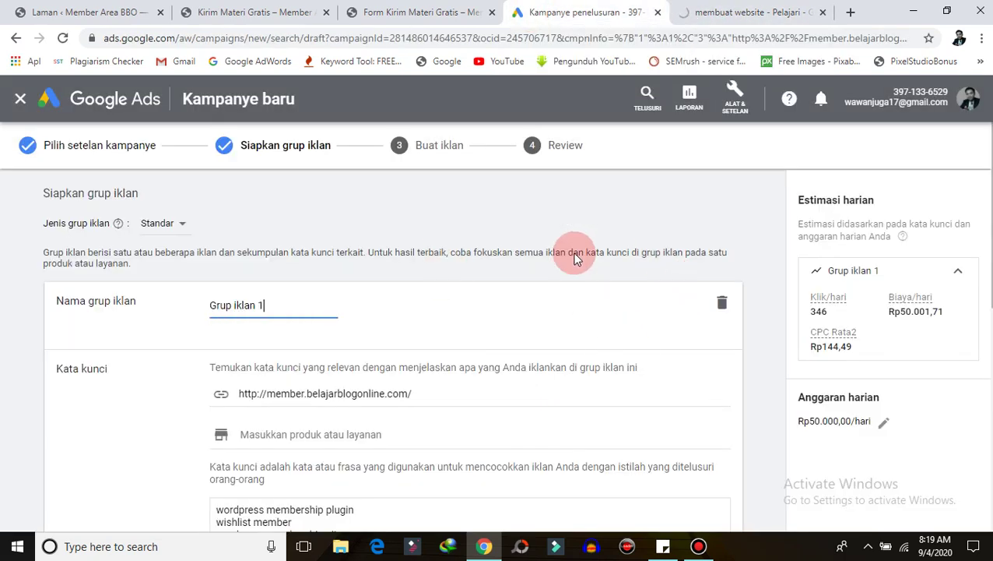
click(736, 14)
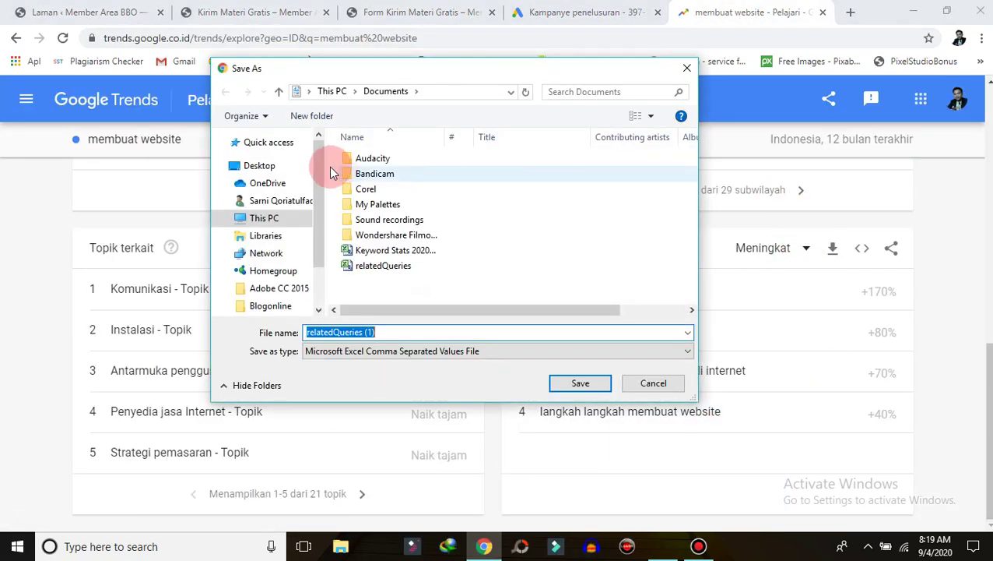
drag(317, 223, 323, 296)
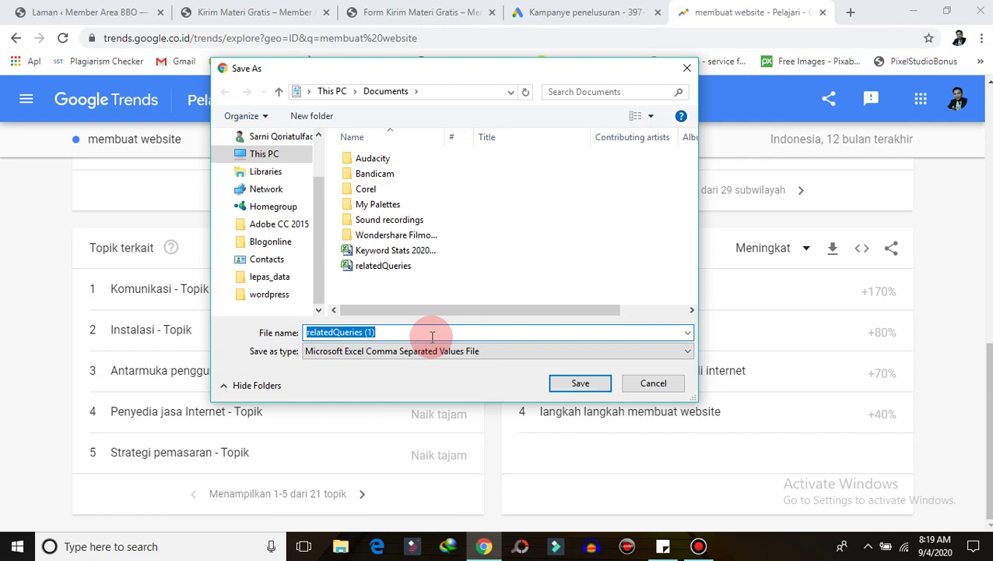
text(Kata kunci google trends)
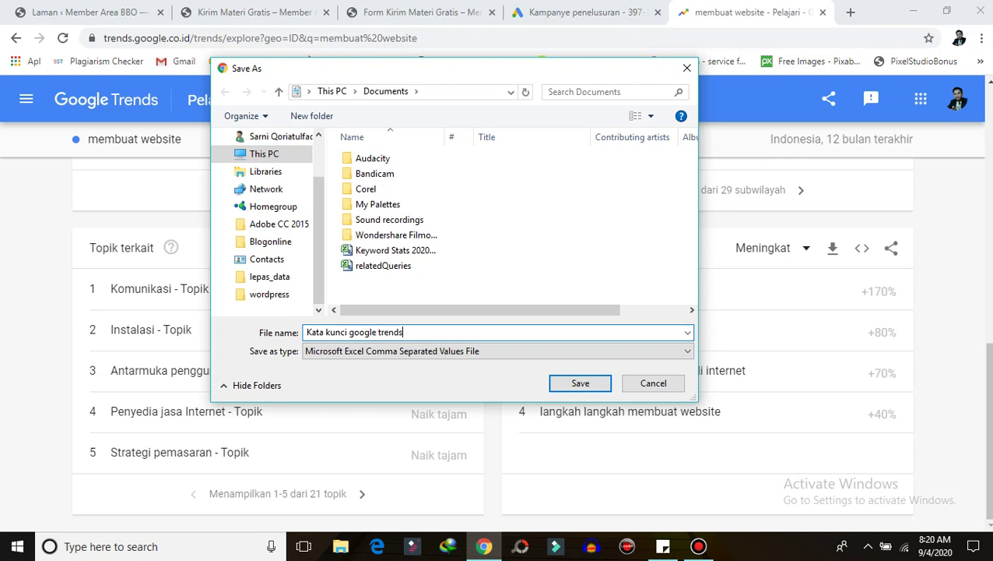
key(Return)
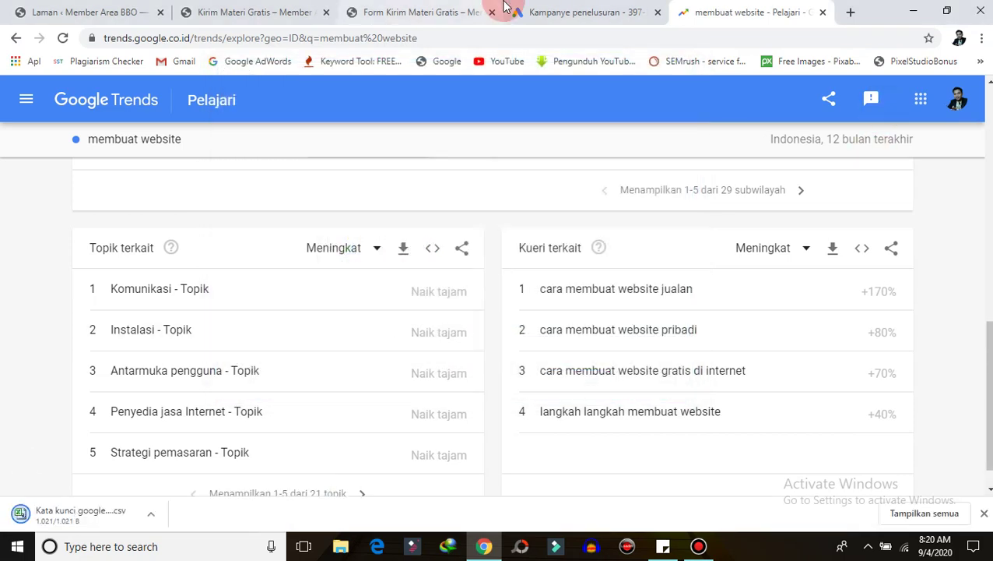
- Return to the Google Ads campaign and name the ad group "Grup iklan Kirim Materi Gratis"
click(537, 11)
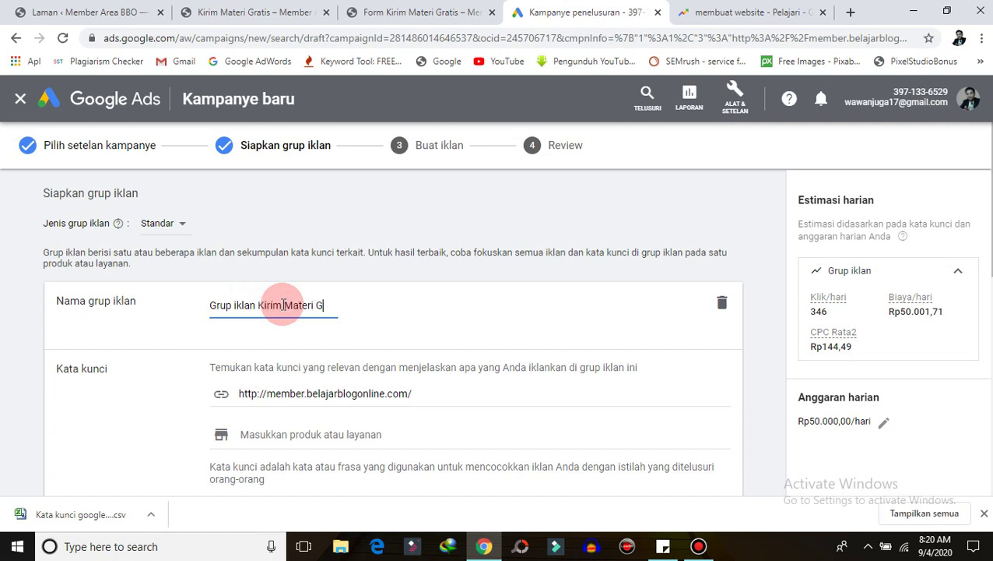
text(is)
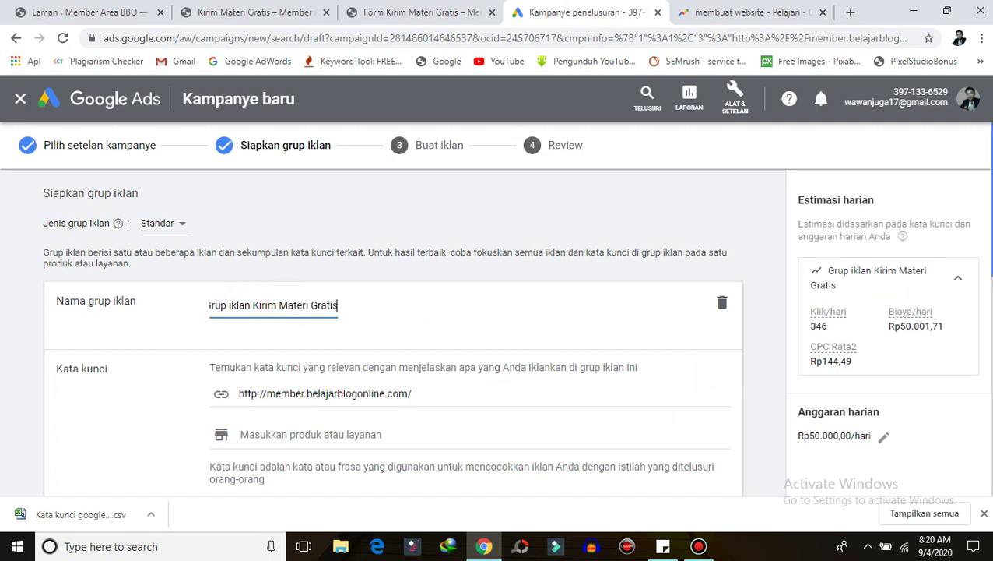
- Copy the kirim-materi-gratis landing page's address and use it as the website URL for the ad group's keyword suggestions
scroll(333, 272, down, 2)
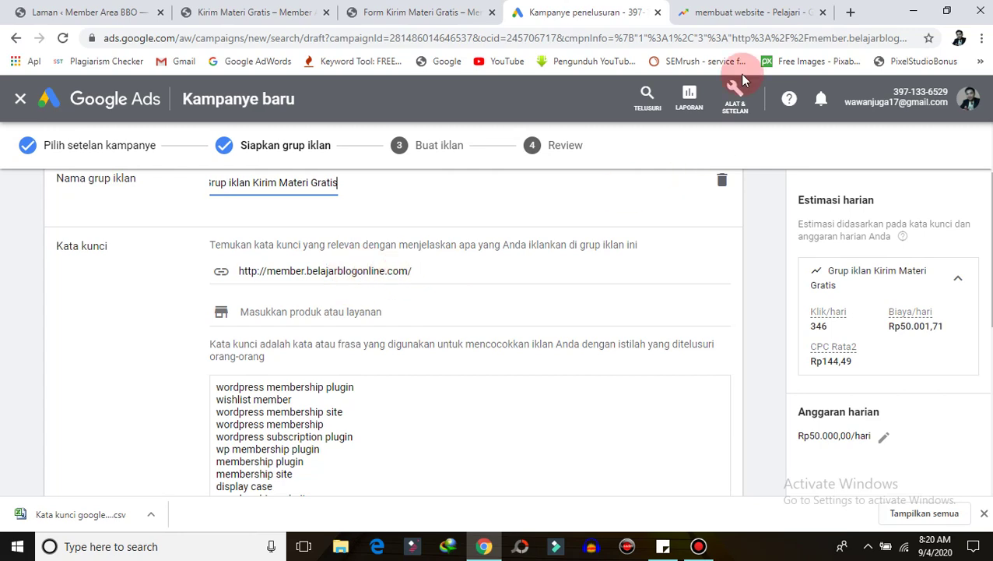
click(364, 9)
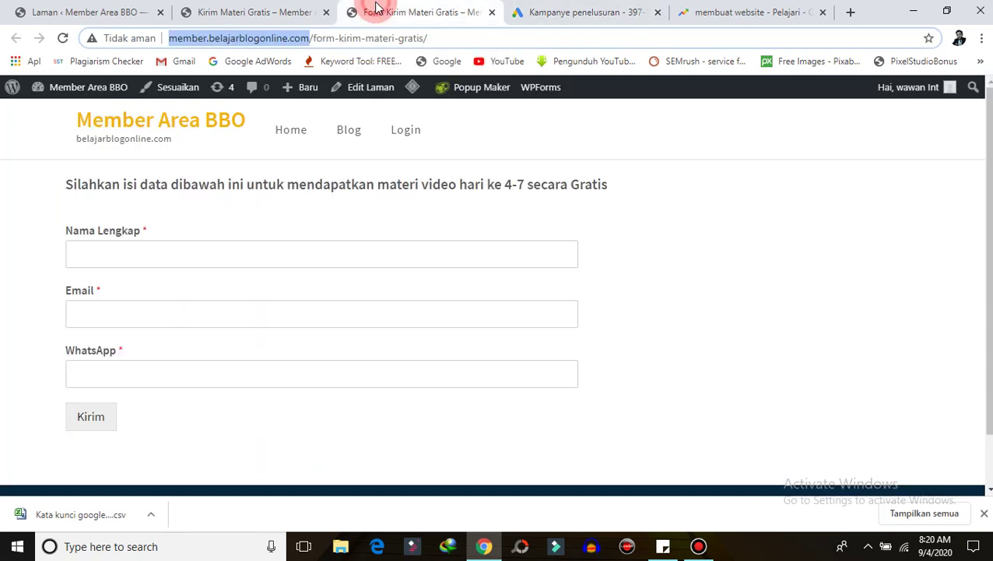
click(253, 11)
click(410, 37)
key(ctrl+c)
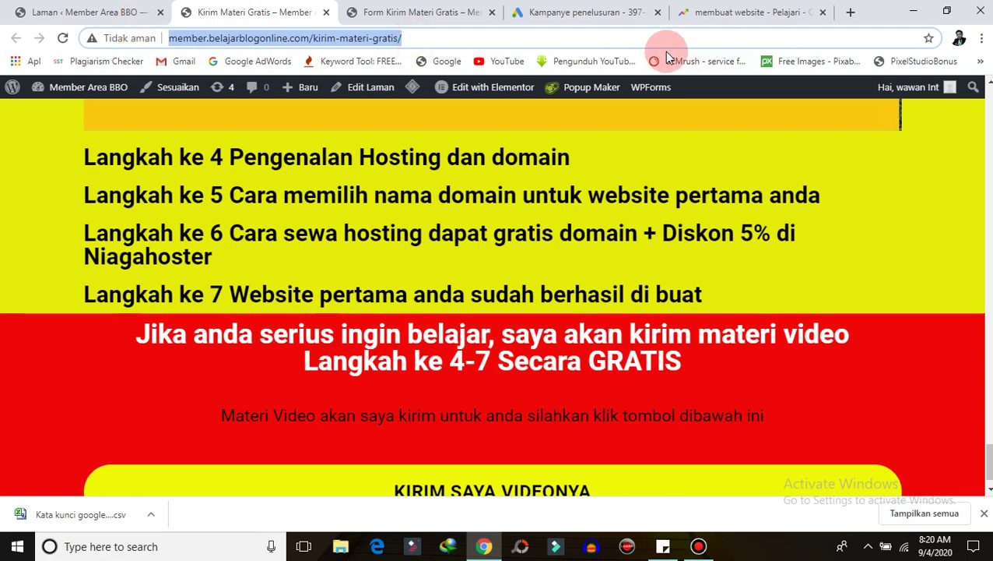
click(577, 12)
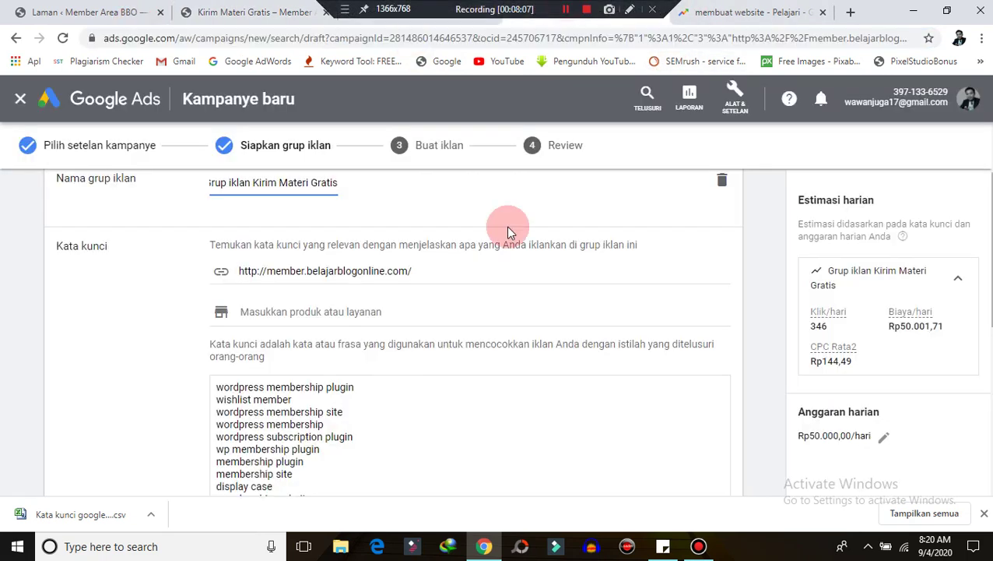
click(438, 269)
key(ctrl+a)
key(ctrl+v)
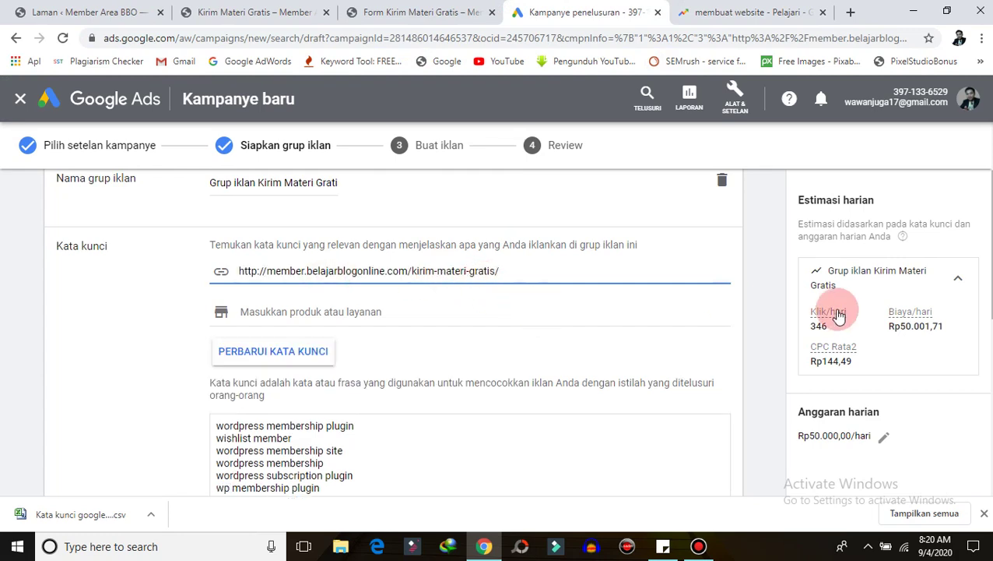
- Open the downloaded "Kata kunci google trends" CSV in Excel and widen column A to fit its keywords
scroll(393, 332, down, 2)
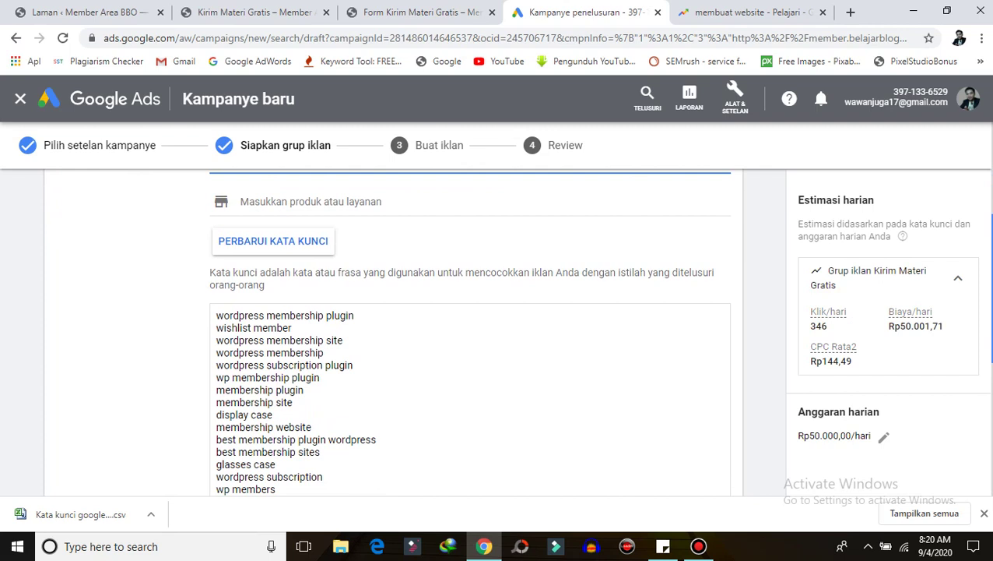
click(345, 341)
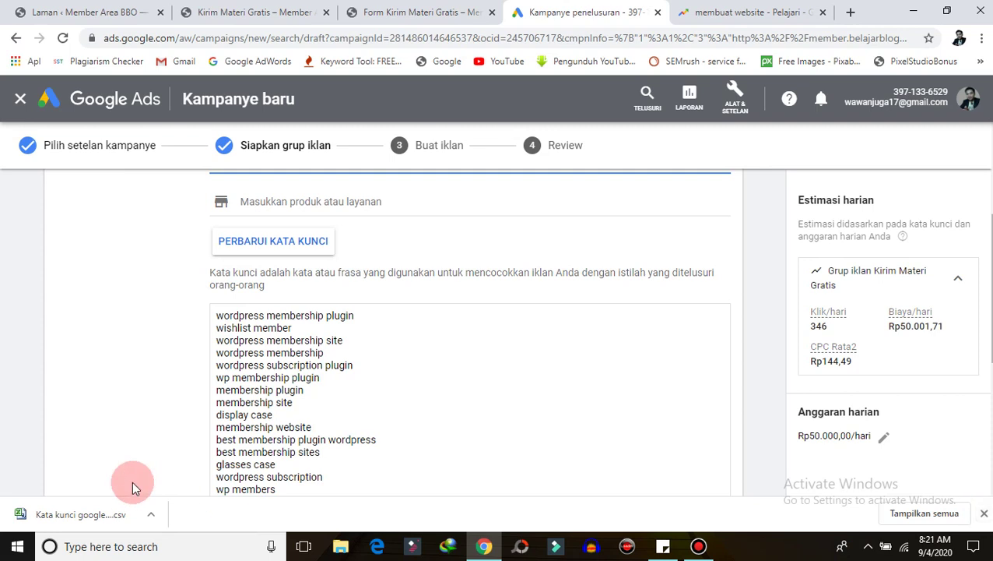
click(106, 520)
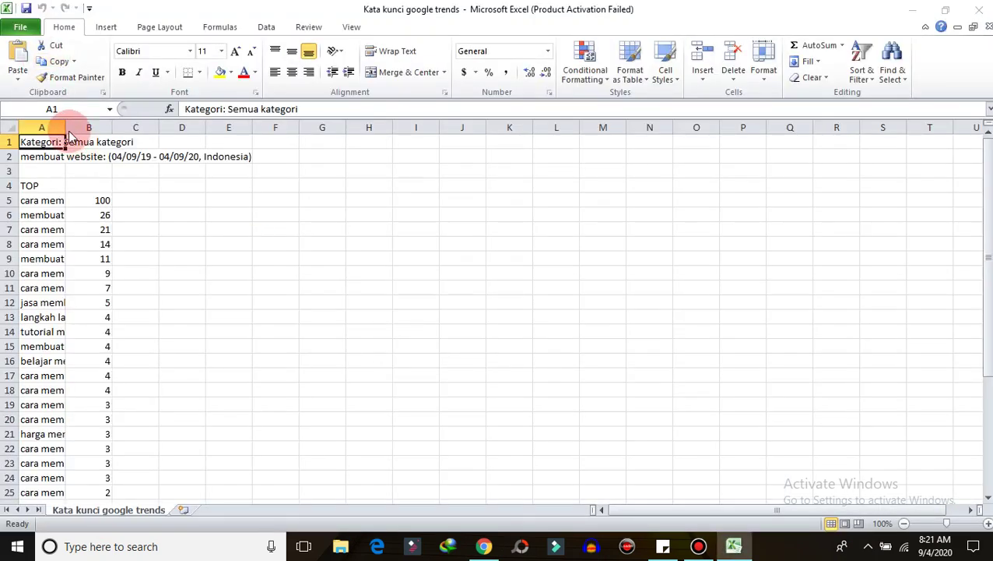
click(650, 411)
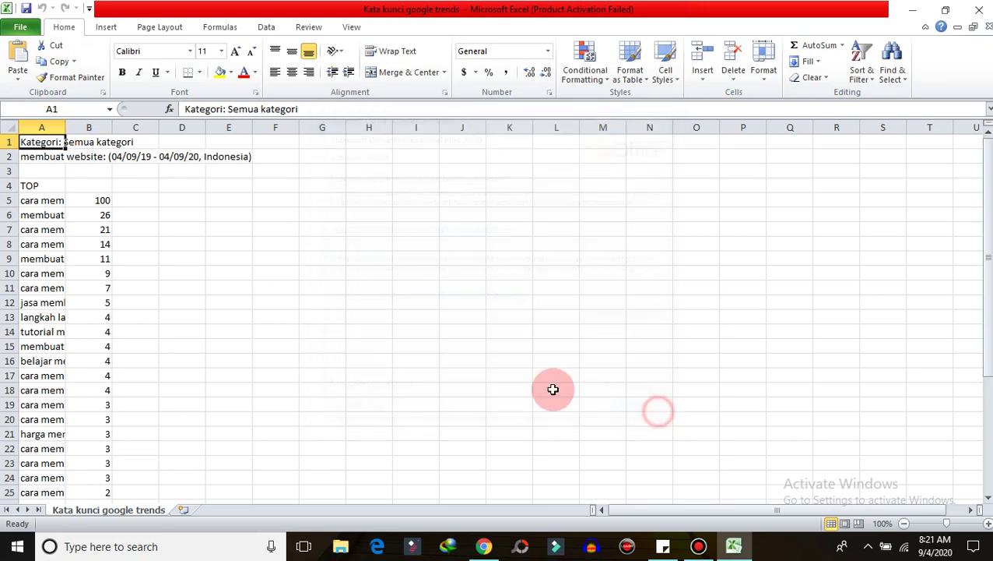
double_click(65, 127)
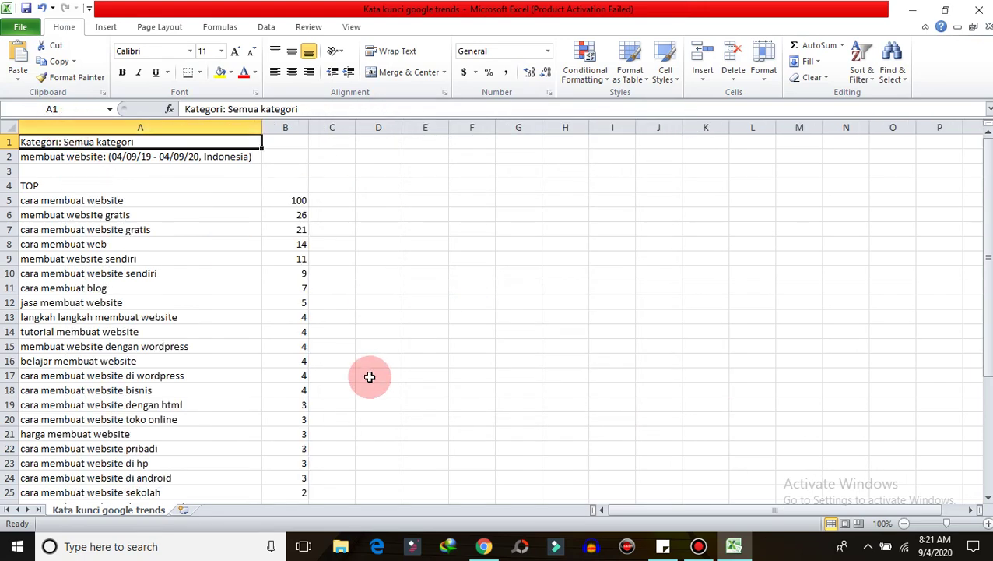
click(113, 200)
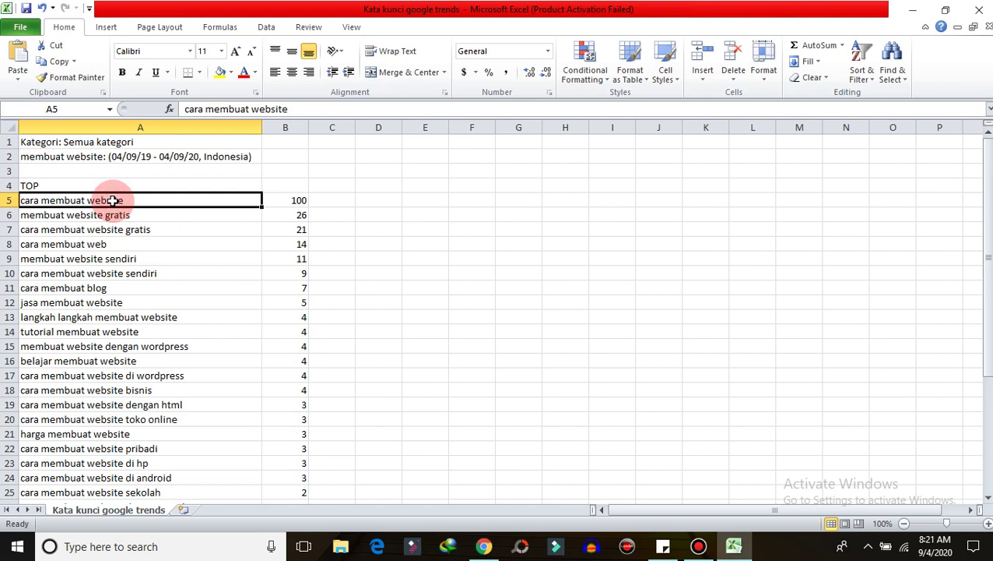
key(shift+Down)
key(shift+Down)
key(shift+Down)
key(shift+Down)
key(shift+Down)
key(shift+Down)
key(shift+Down)
key(shift+Down)
key(shift+Down)
key(shift+Down)
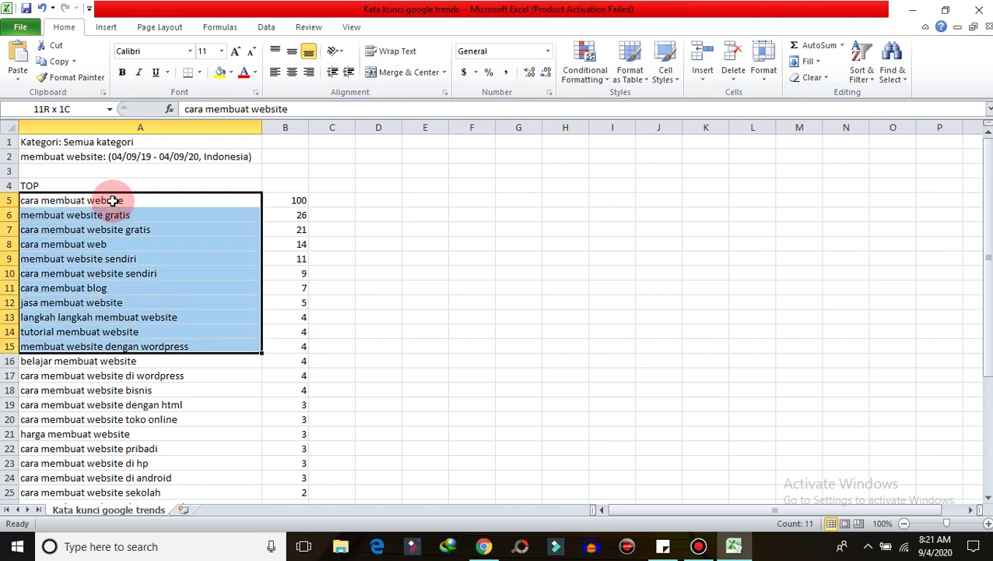
key(shift+Up)
key(shift+Up)
key(shift+Up)
key(shift+Up)
- Clear the keyword "jasa membuat website" from cell A12
key(Down)
key(Down)
key(Down)
key(Down)
key(Down)
key(Down)
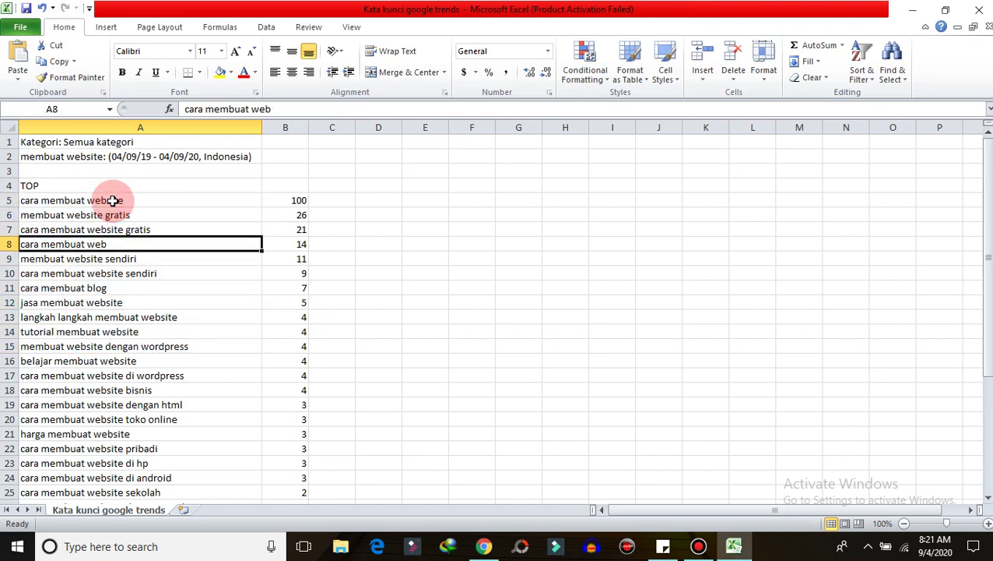
key(Down)
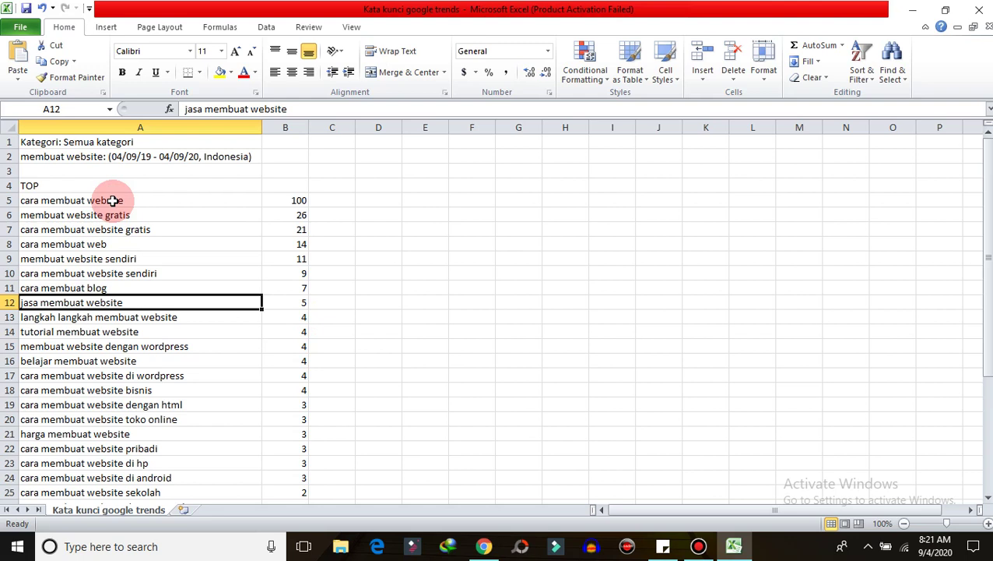
key(Delete)
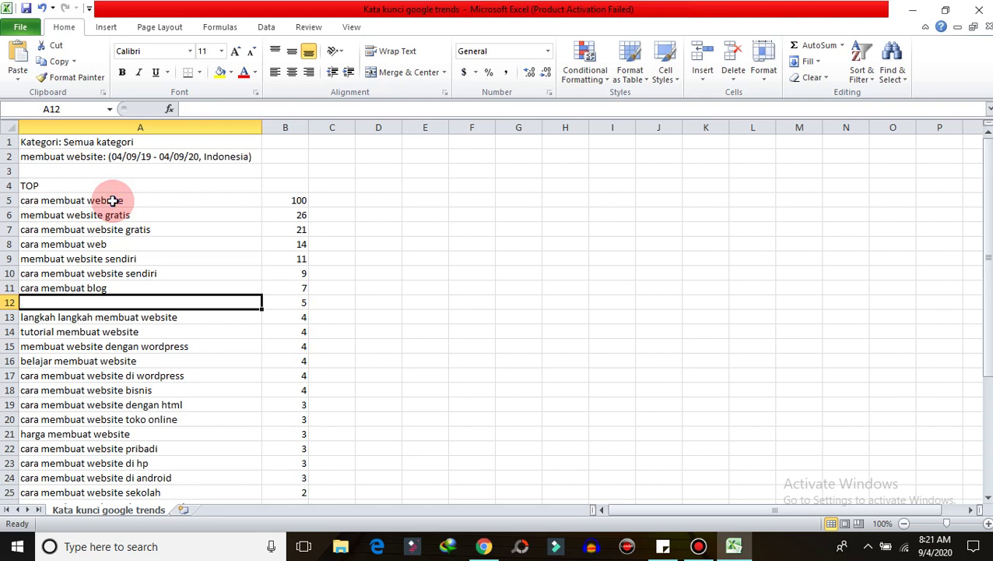
- Clear the keywords "cara membuat website di hp" and "cara membuat website di android" from cells A23 and A24
key(Down)
key(Down)
key(Down)
key(Down)
key(Down)
key(Down)
key(Down)
key(Down)
key(Down)
key(Down)
key(Down)
key(Down)
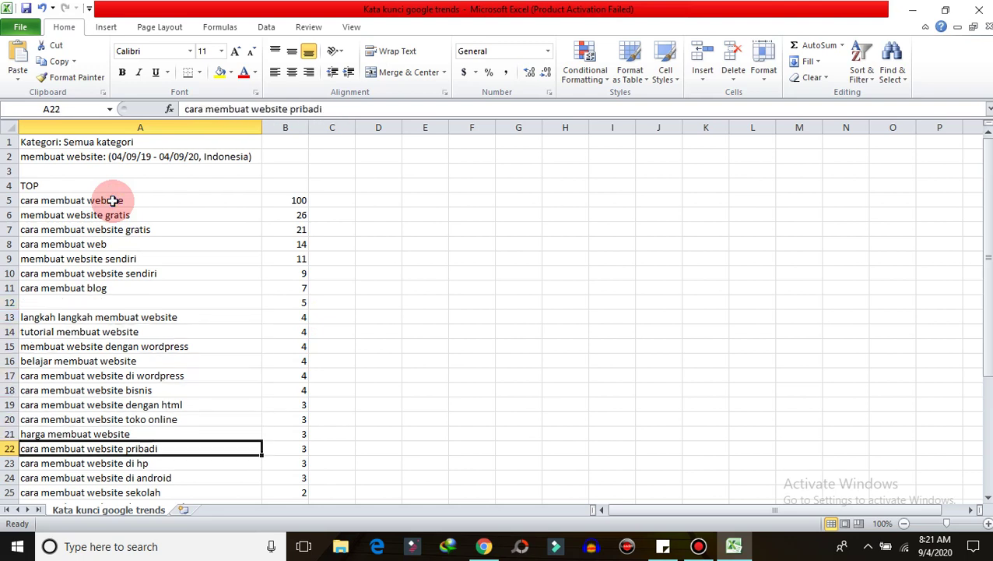
key(Up)
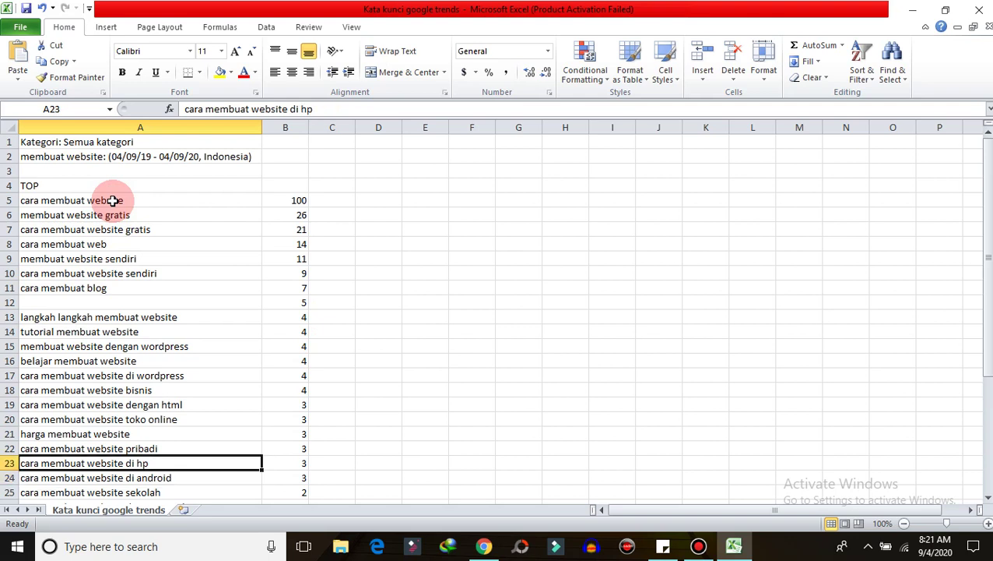
key(Delete)
key(Down)
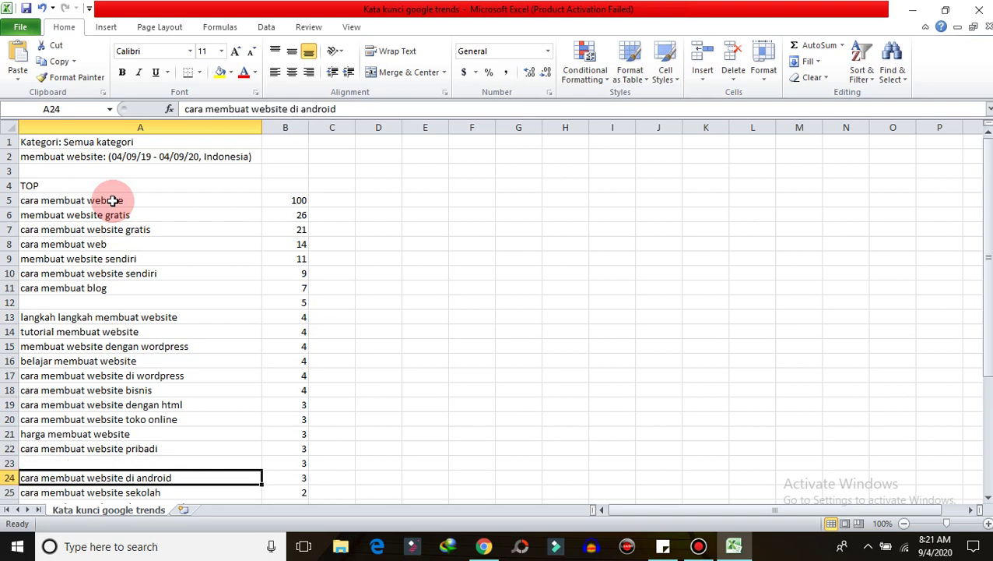
key(Delete)
- Clear the RISING heading from cell A31, between the two keyword lists
key(Down)
key(Down)
key(Down)
key(Down)
key(Down)
key(Down)
key(Down)
key(Down)
key(Down)
key(Down)
key(Down)
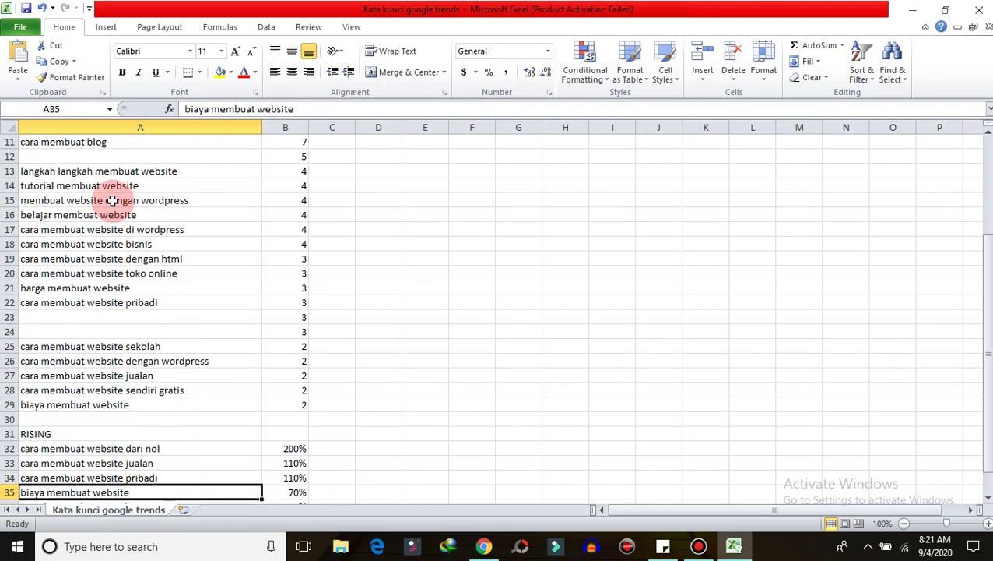
key(Down)
key(Down)
key(Down)
key(Down)
key(Down)
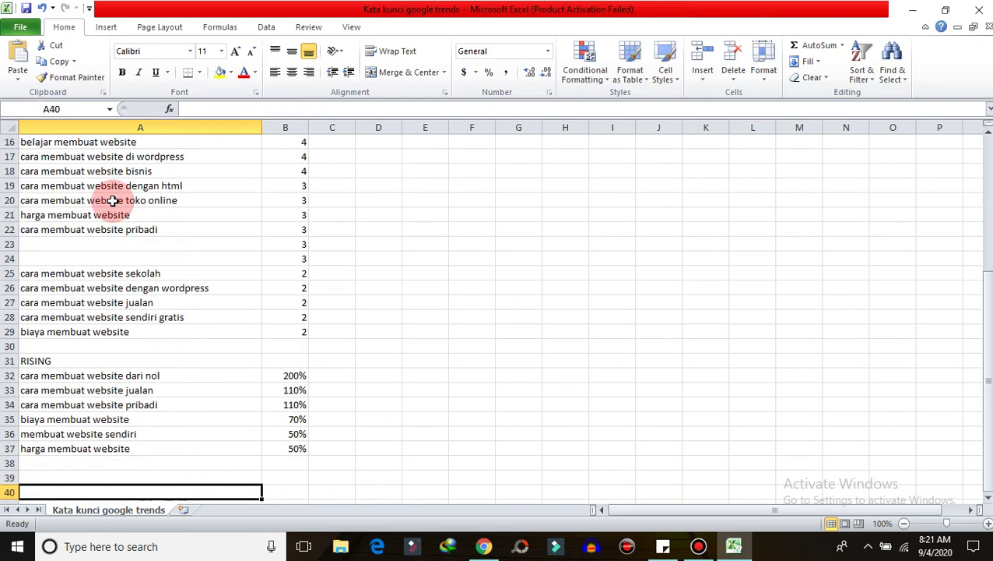
key(Up)
key(Up)
key(Up)
key(Up)
key(Up)
key(Up)
key(Up)
key(Up)
key(Up)
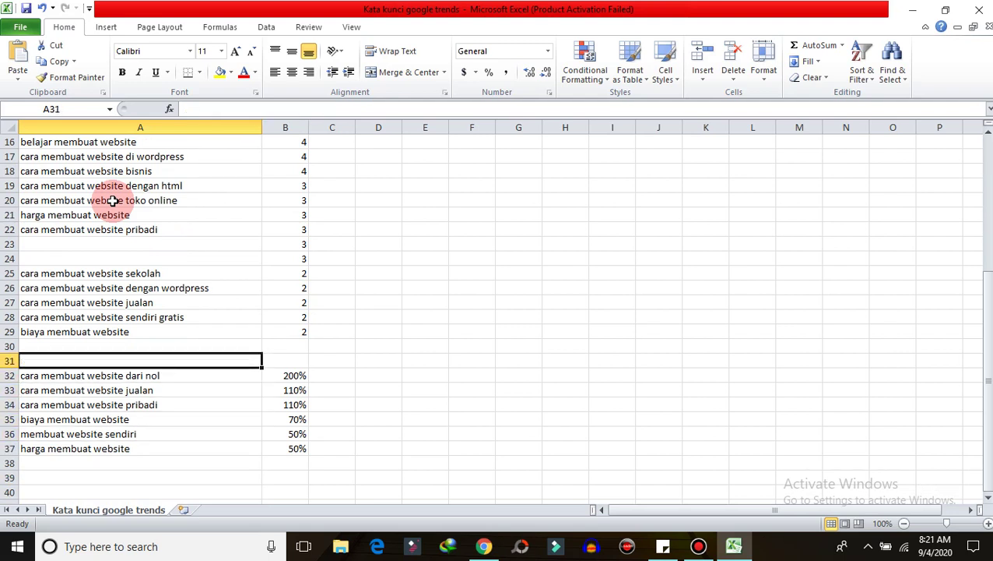
- Copy all keywords in column A, from "cara membuat website" in A5 down to the last "harga membuat website"
key(Up)
key(Up)
key(Up)
key(Up)
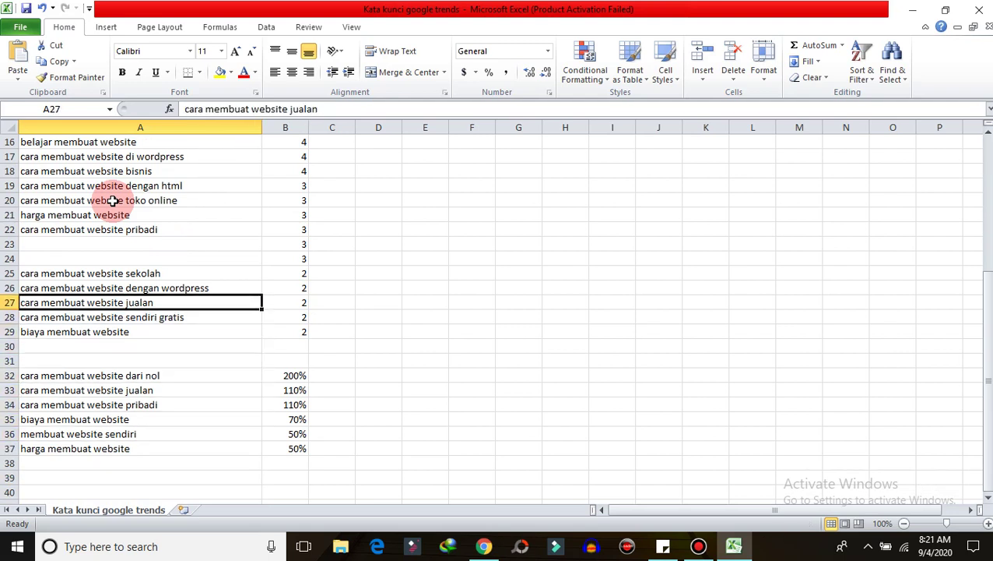
key(Up)
key(Up)
key(Up)
key(Up)
key(Up)
key(Up)
key(Up)
key(Up)
key(Up)
key(Up)
key(Up)
key(Up)
key(Up)
key(Up)
key(Up)
key(Up)
key(Up)
key(Up)
key(Up)
key(Up)
key(Down)
key(Down)
key(Down)
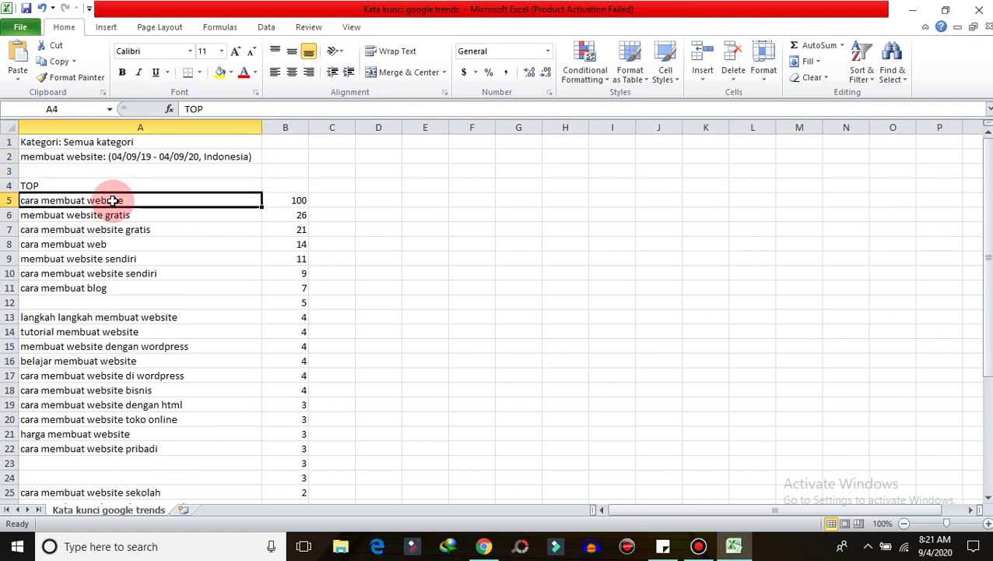
key(shift+Down)
key(shift+Down)
key(shift+Down)
key(shift+Down)
key(shift+Down)
key(shift+Down)
key(shift+Down)
key(shift+Down)
key(shift+Down)
key(shift+Down)
key(shift+Down)
key(shift+Down)
key(shift+Down)
key(shift+Down)
key(shift+Down)
key(shift+Down)
key(shift+Down)
key(shift+Down)
key(shift+Down)
key(shift+Down)
key(shift+Down)
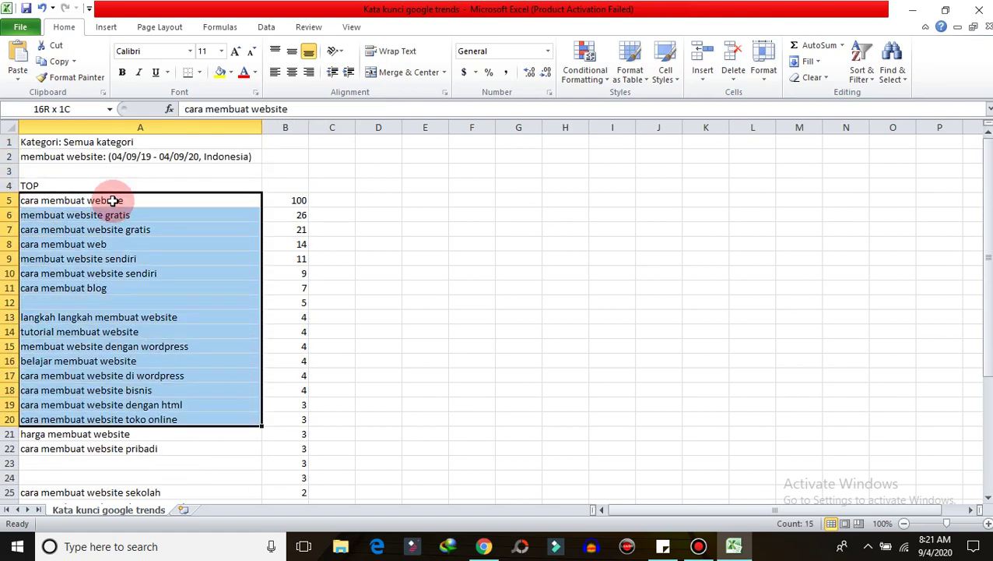
key(shift+Up)
key(shift+Up)
key(shift+Up)
key(shift+Up)
key(shift+Up)
key(shift+Up)
key(shift+Up)
key(shift+Up)
key(shift+Up)
key(shift+Up)
key(shift+Up)
key(shift+Up)
key(shift+Up)
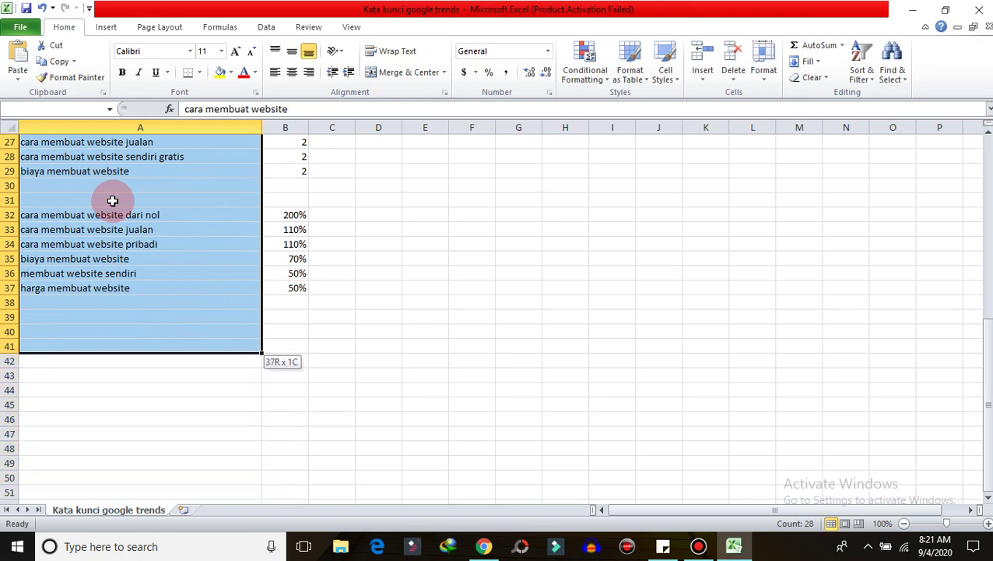
key(ctrl+c)
scroll(112, 201, up, 9)
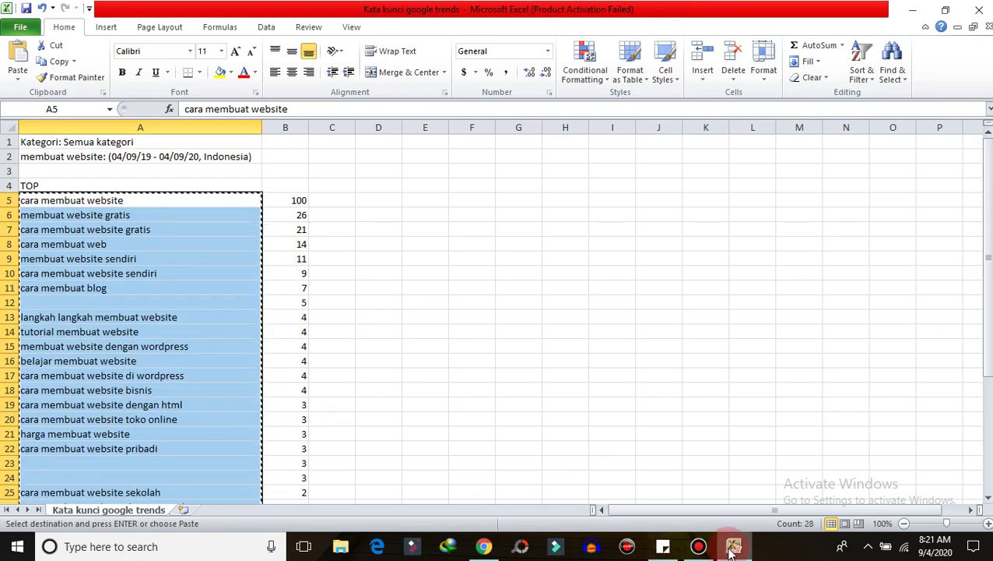
- Open Notepad and paste the copied keyword list into a new document
click(201, 546)
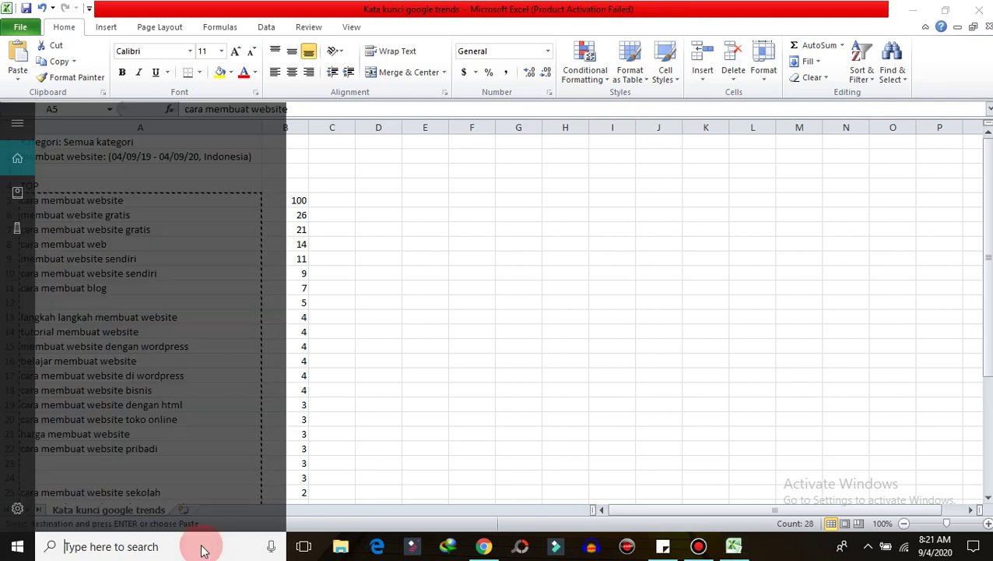
text(note)
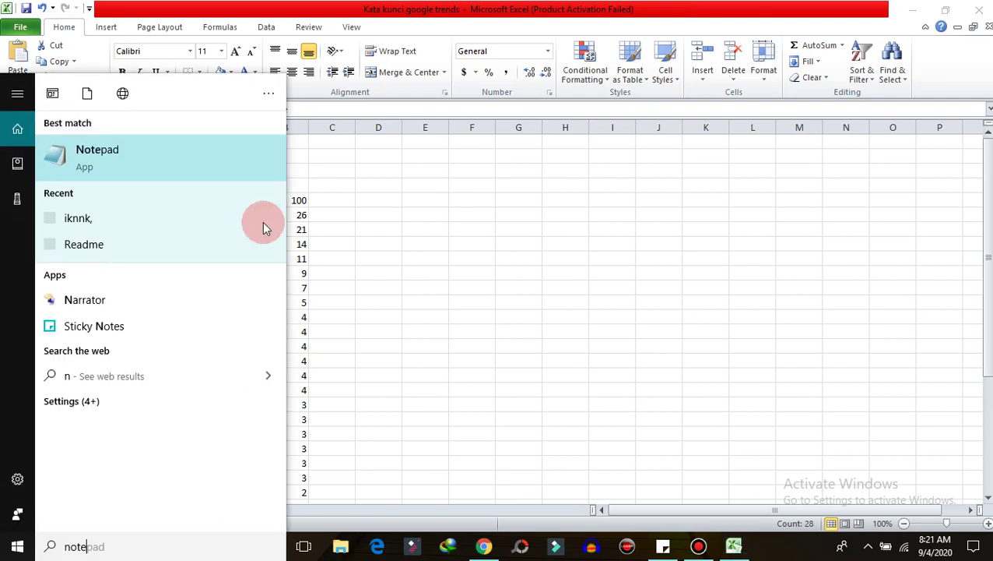
click(196, 160)
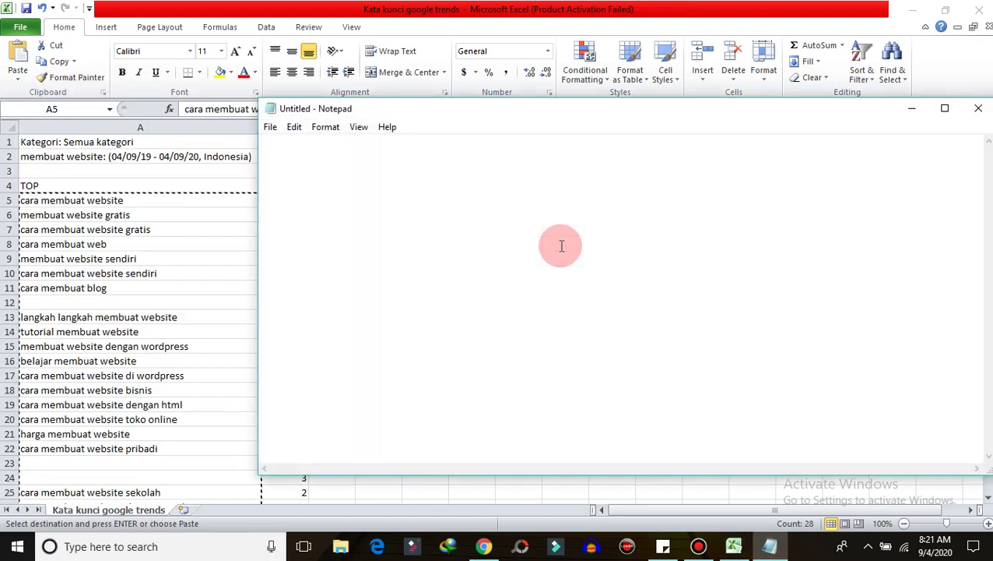
key(ctrl+v)
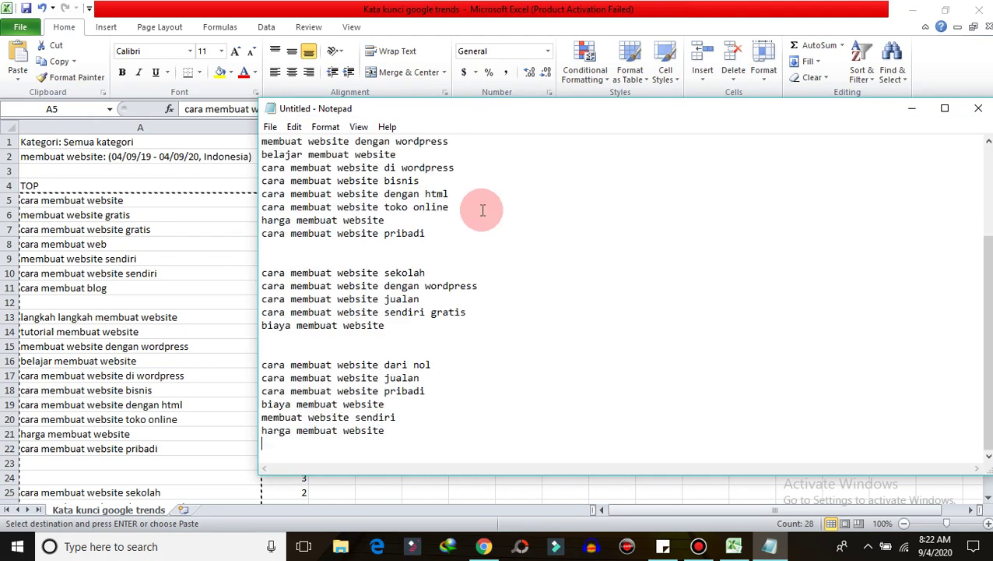
- Remove the blank lines between the keywords so the Notepad list is continuous
click(295, 256)
key(BackSpace)
key(BackSpace)
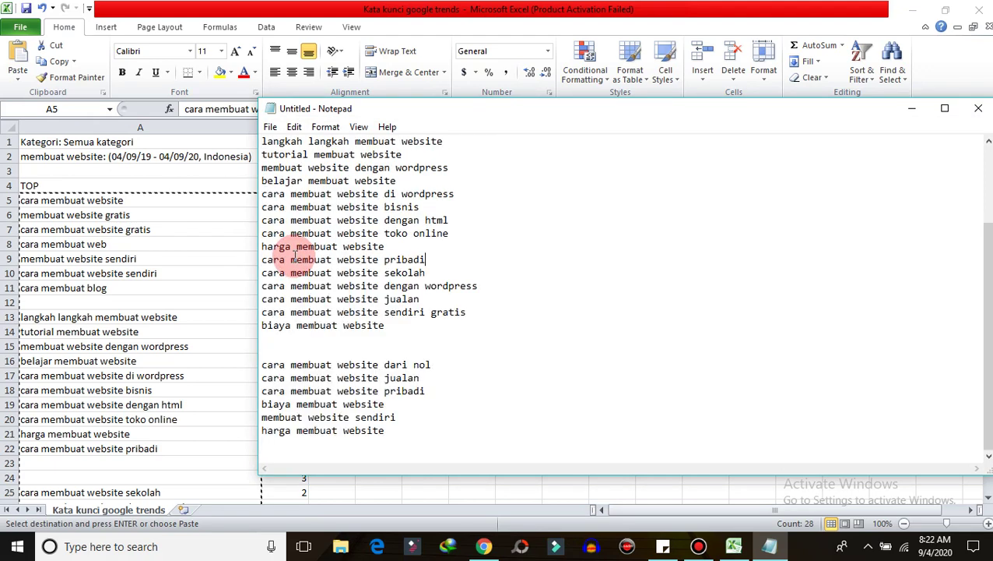
click(274, 350)
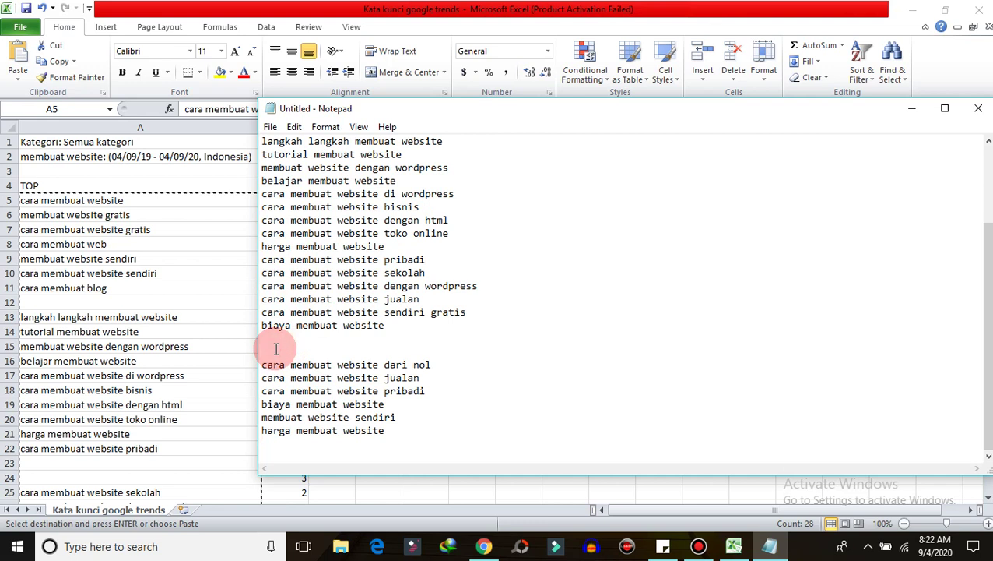
key(BackSpace)
key(BackSpace)
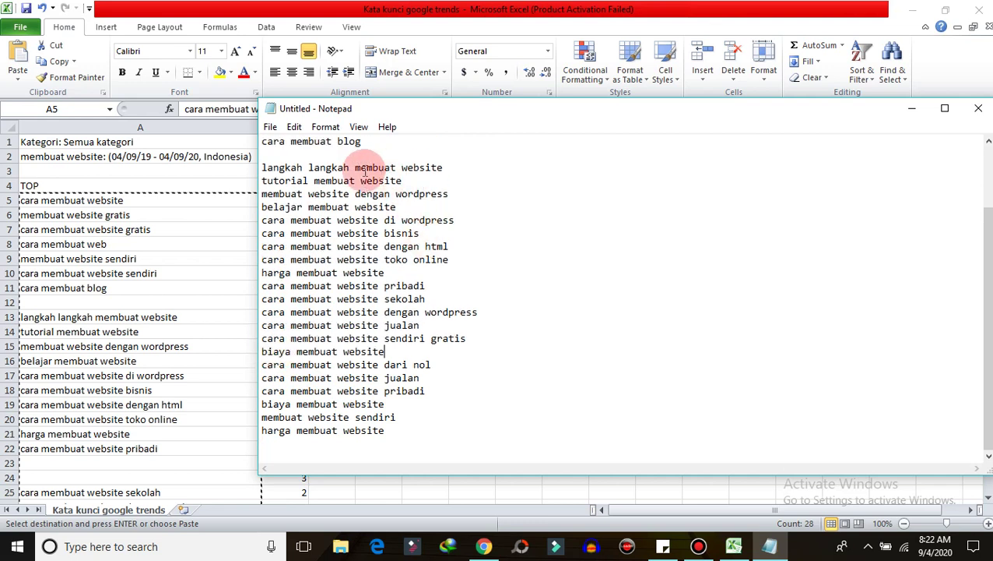
click(282, 153)
key(BackSpace)
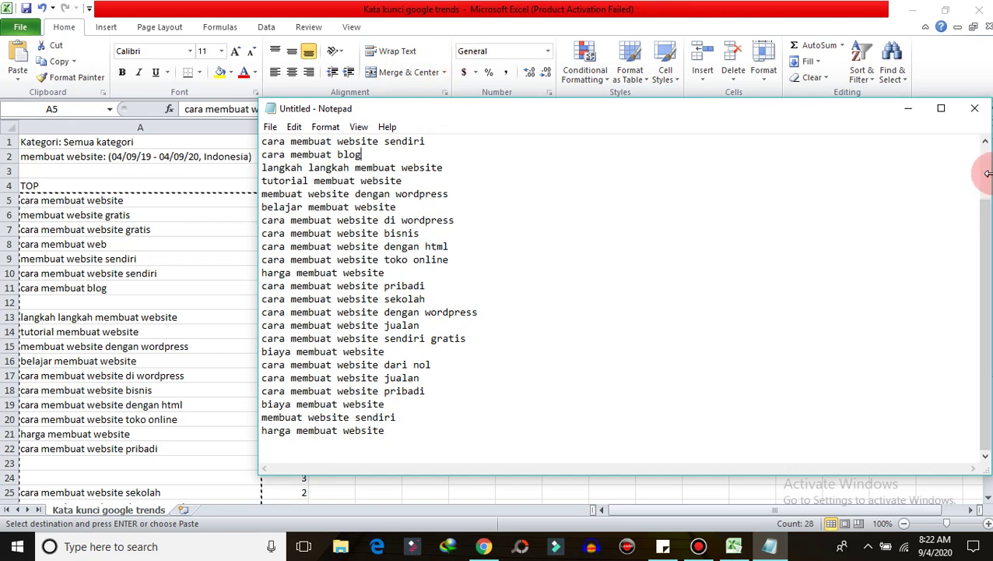
mouse_move(988, 222)
mouse_down()
mouse_move(985, 171)
mouse_move(983, 310)
mouse_up()
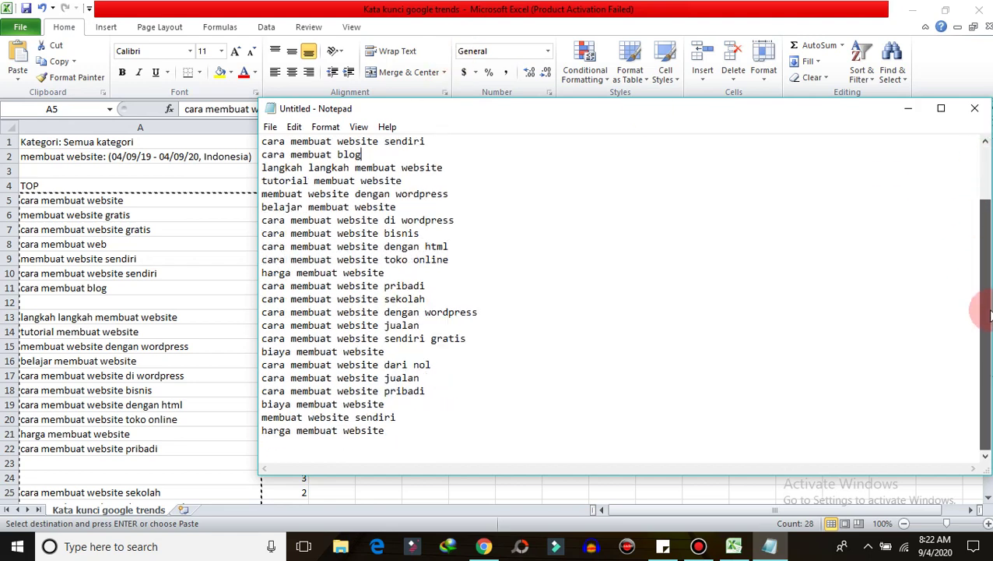
- Copy the whole Notepad keyword list, switch to Google Ads, and paste it above the suggested keywords without a blank line between them
key(ctrl+a)
key(ctrl+c)
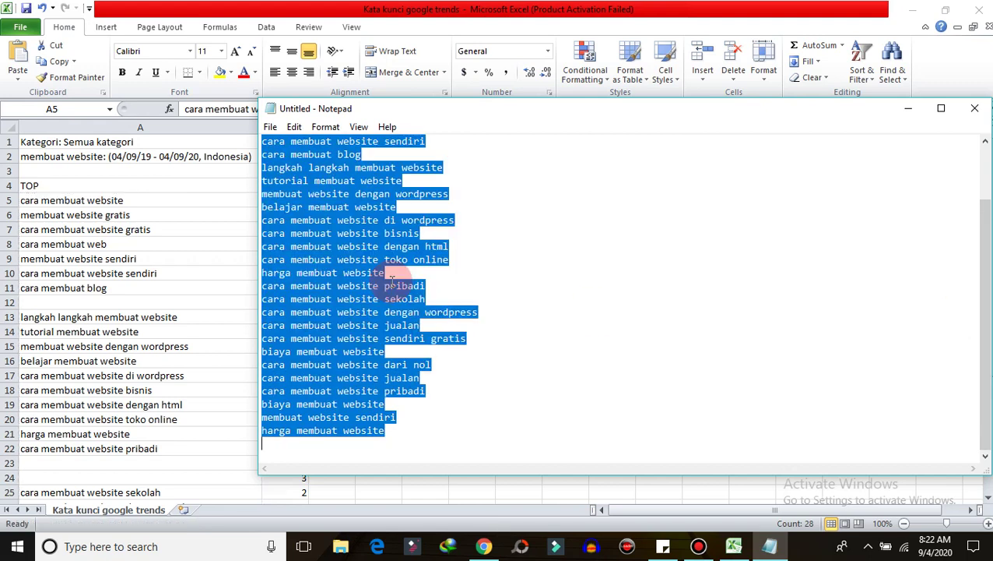
click(484, 547)
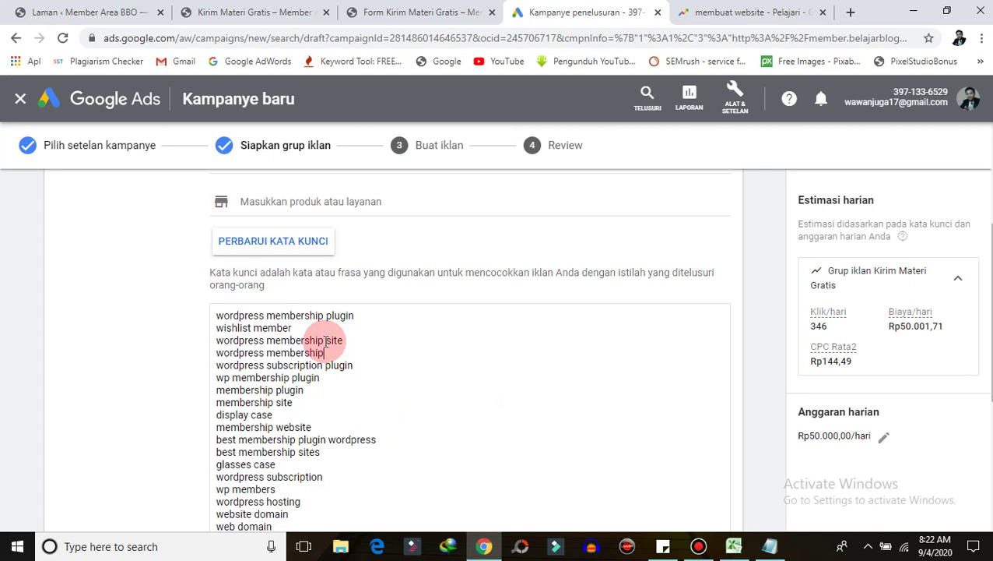
scroll(325, 341, down, 1)
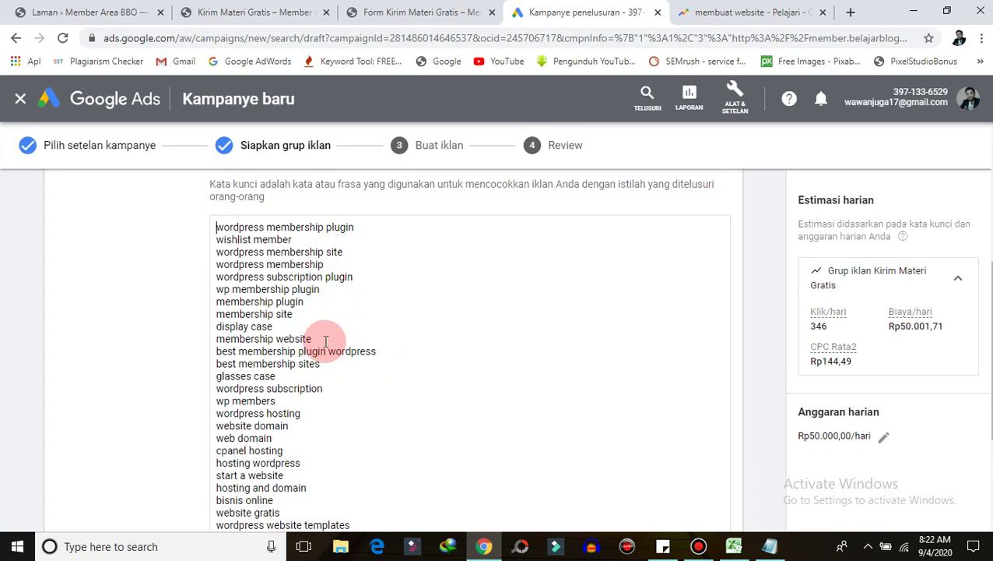
key(Return)
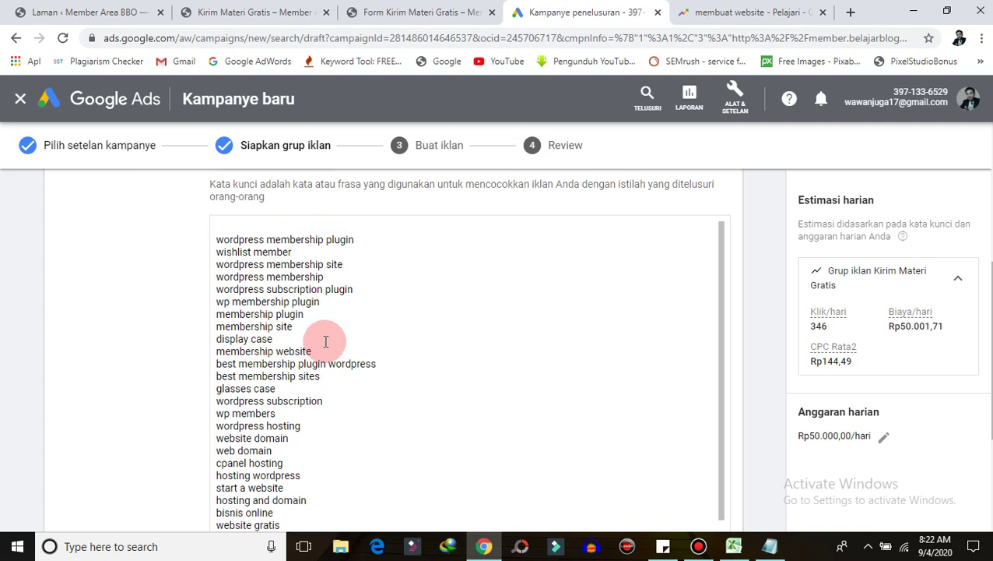
key(ctrl+v)
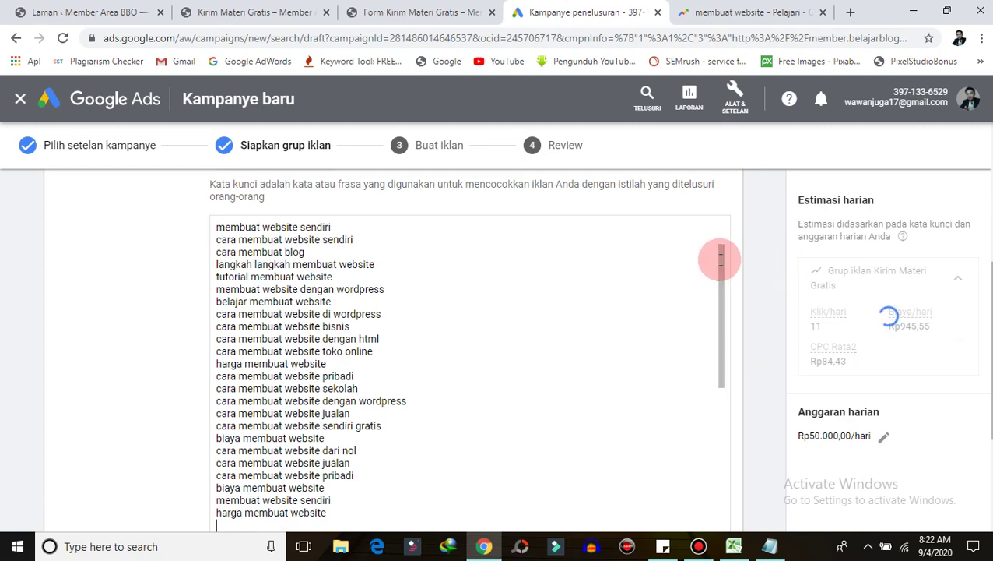
drag(721, 259, 725, 358)
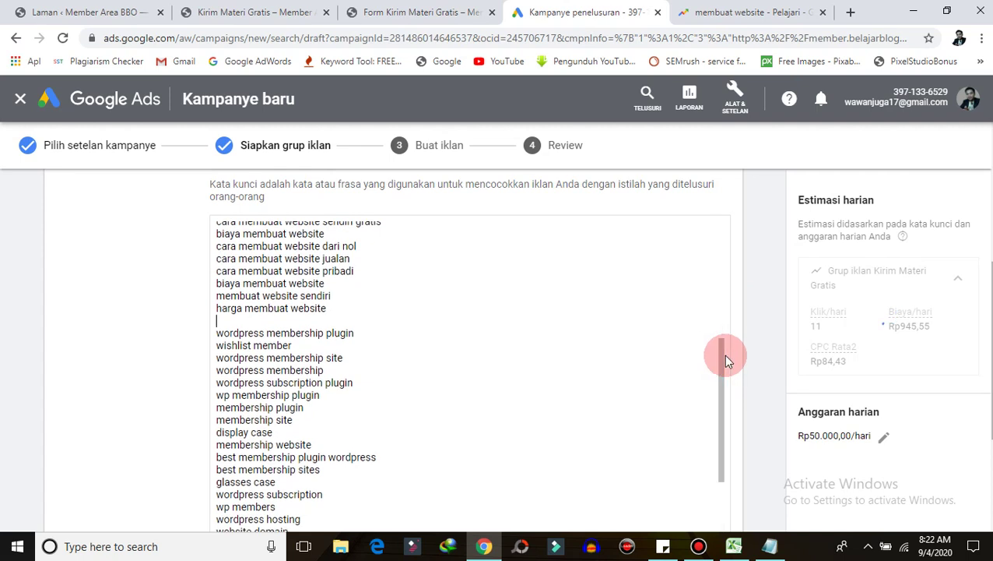
key(BackSpace)
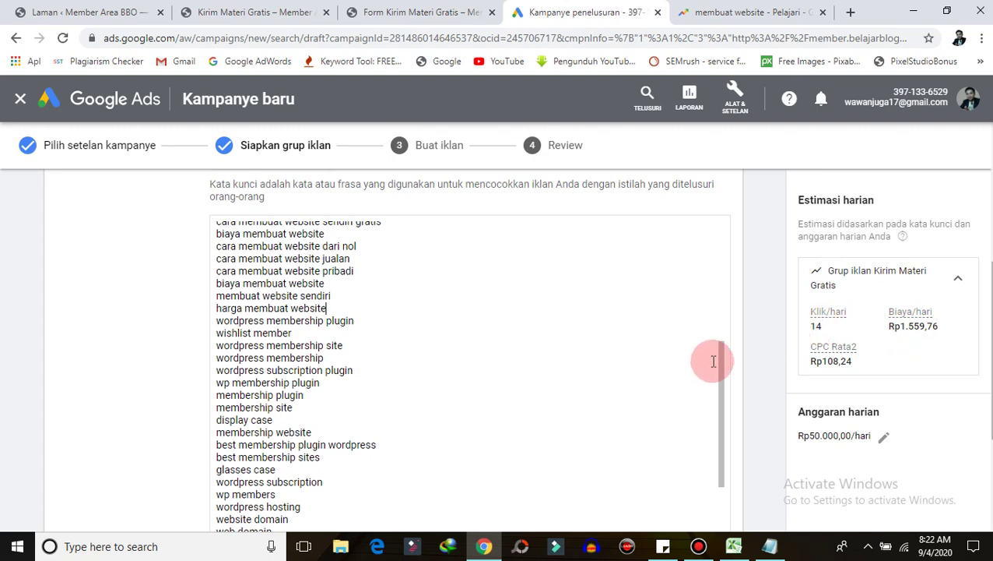
- Try to delete the keywords from the last "harga membuat website" through "wordpress website templates" in the ad group's keyword list
drag(723, 369, 716, 452)
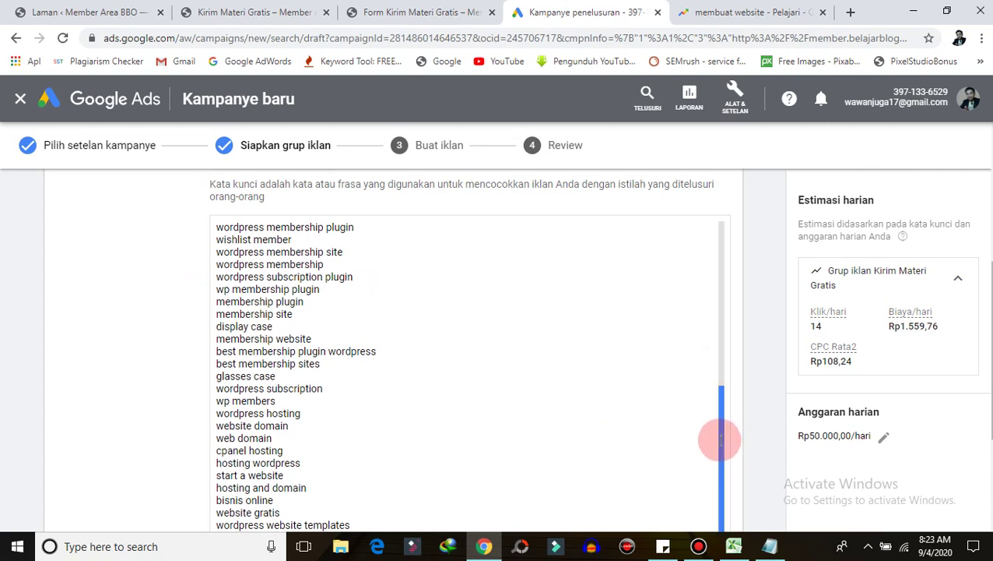
drag(719, 440, 719, 381)
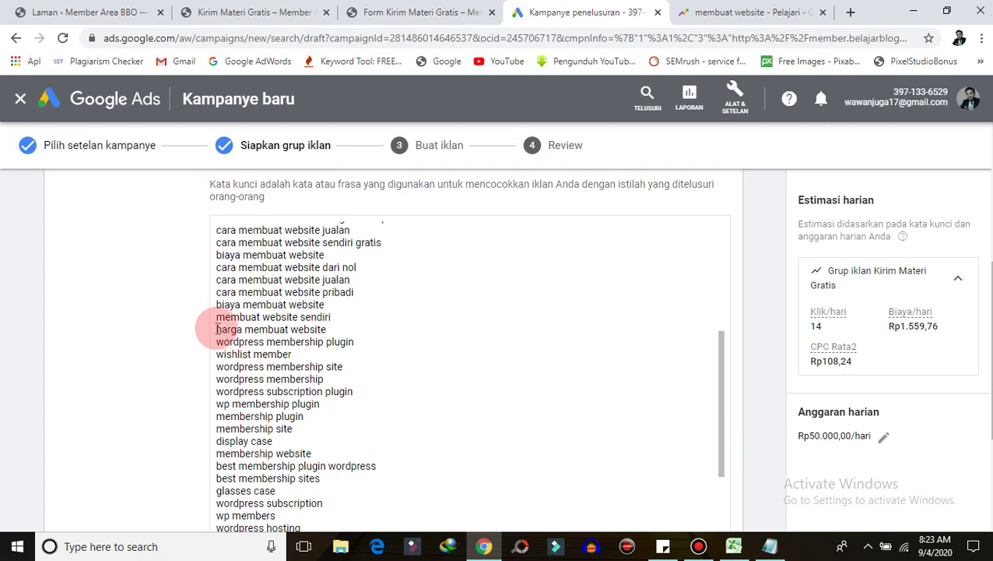
drag(218, 329, 415, 320)
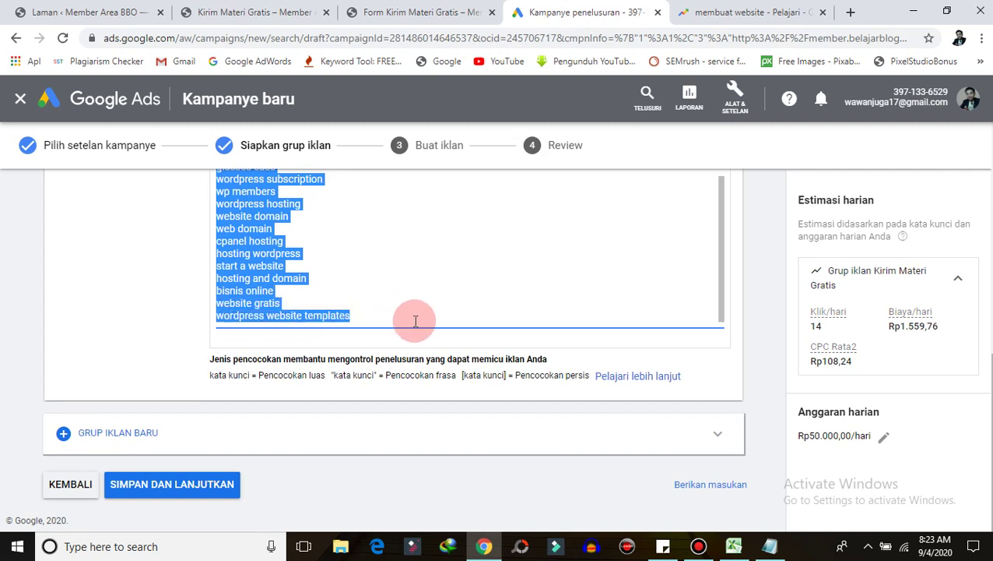
key(BackSpace)
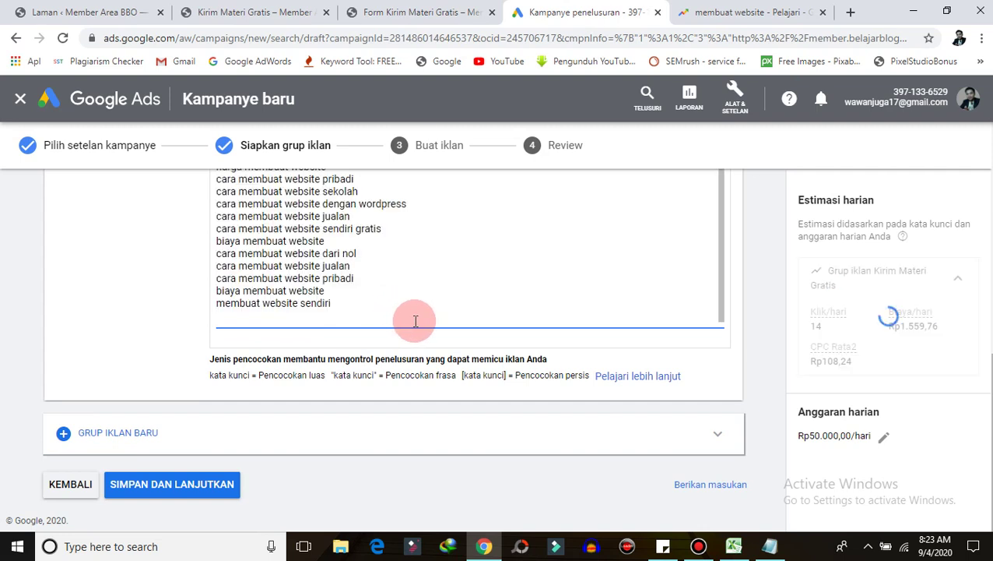
key(BackSpace)
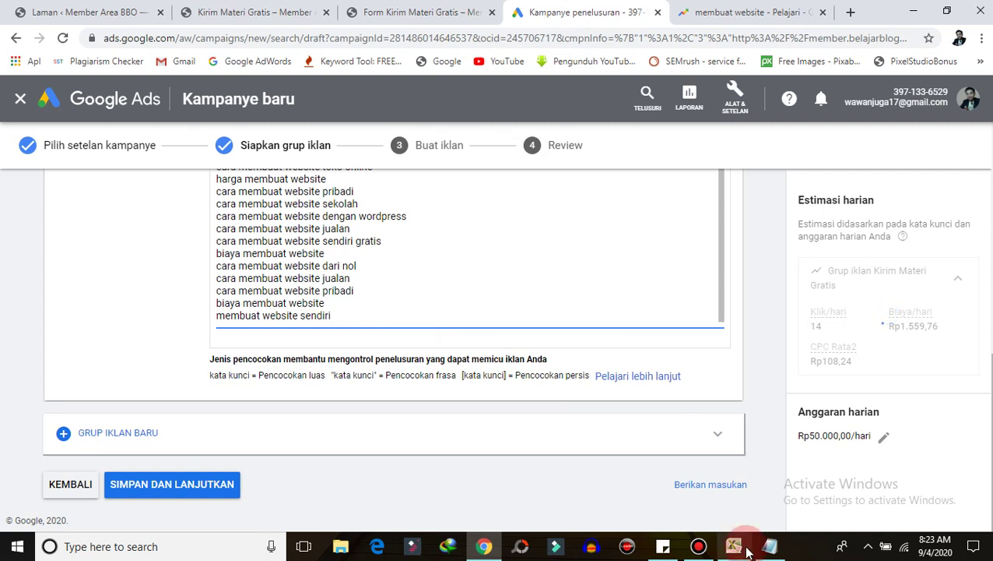
- Check the Notepad keyword list, and undo the deletion of the suggested keywords in the ad group
mouse_move(769, 545)
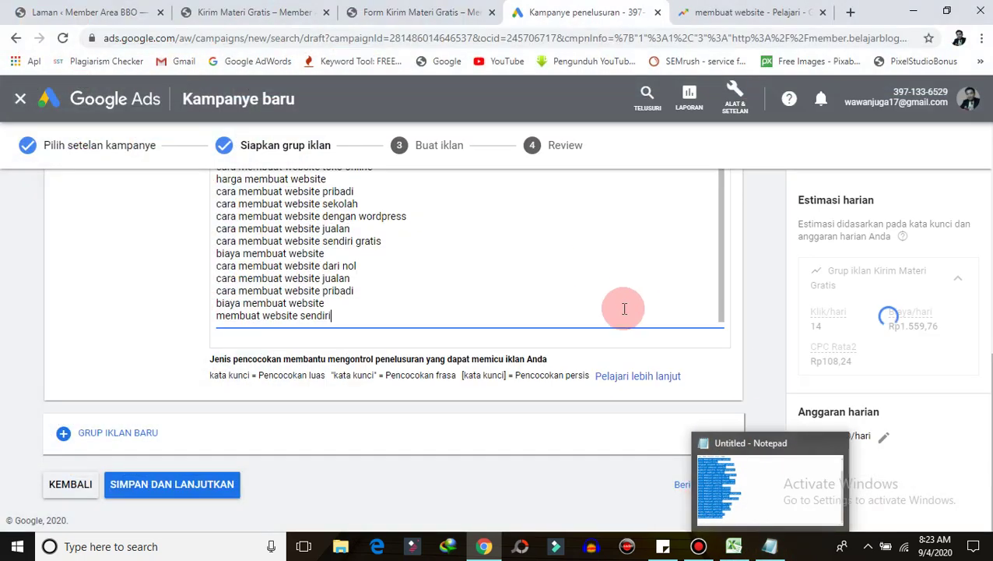
click(769, 546)
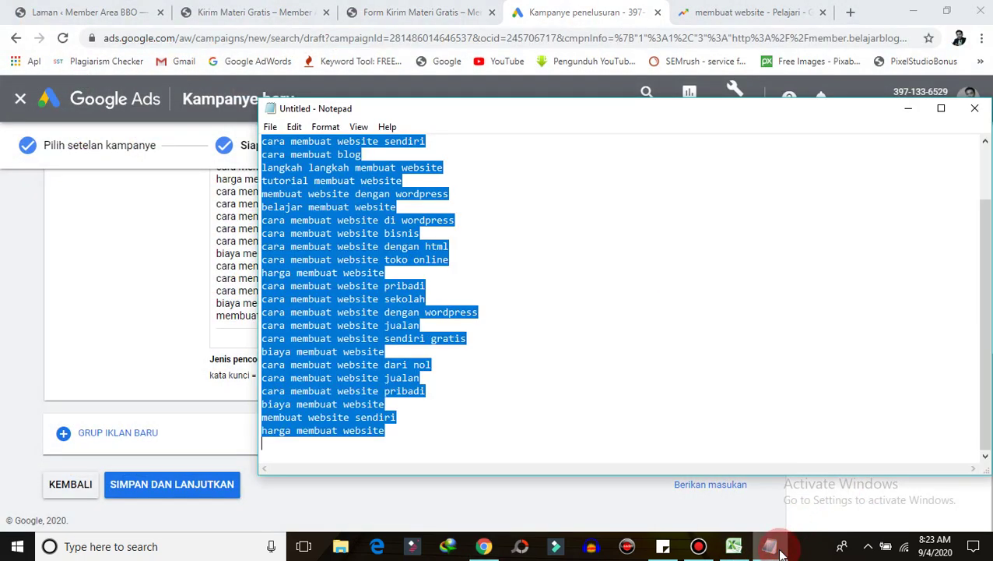
click(139, 247)
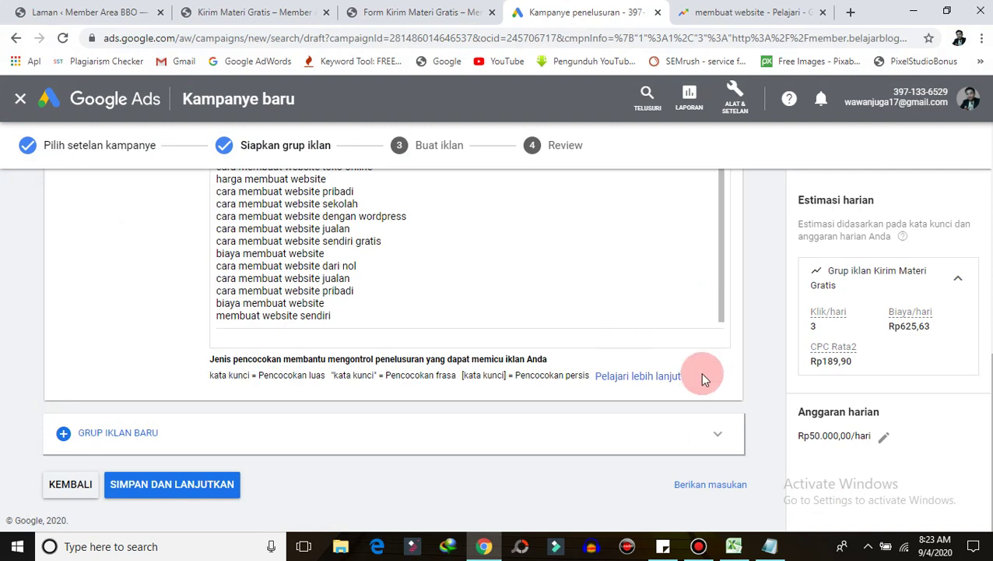
click(376, 320)
key(Return)
key(BackSpace)
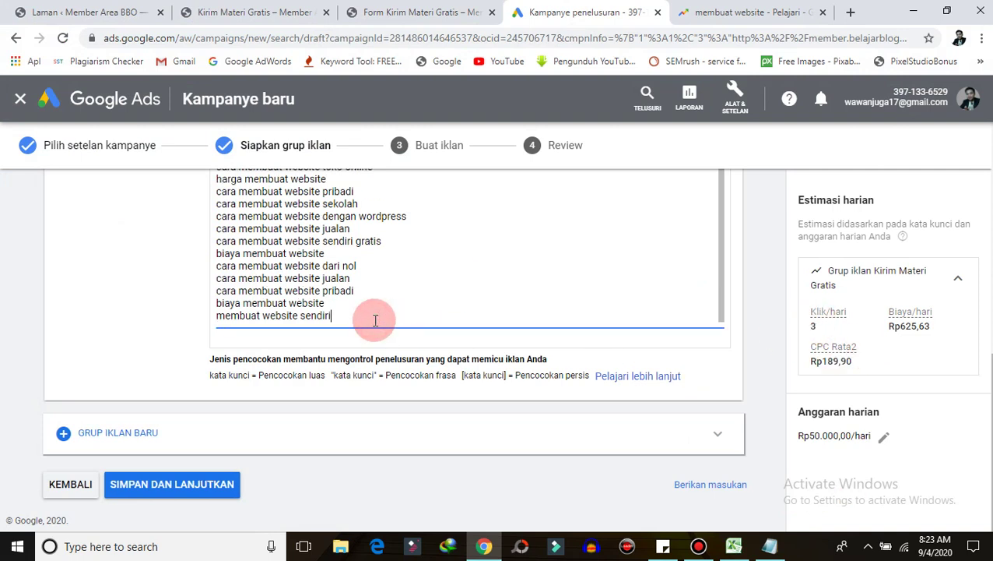
key(ctrl+v)
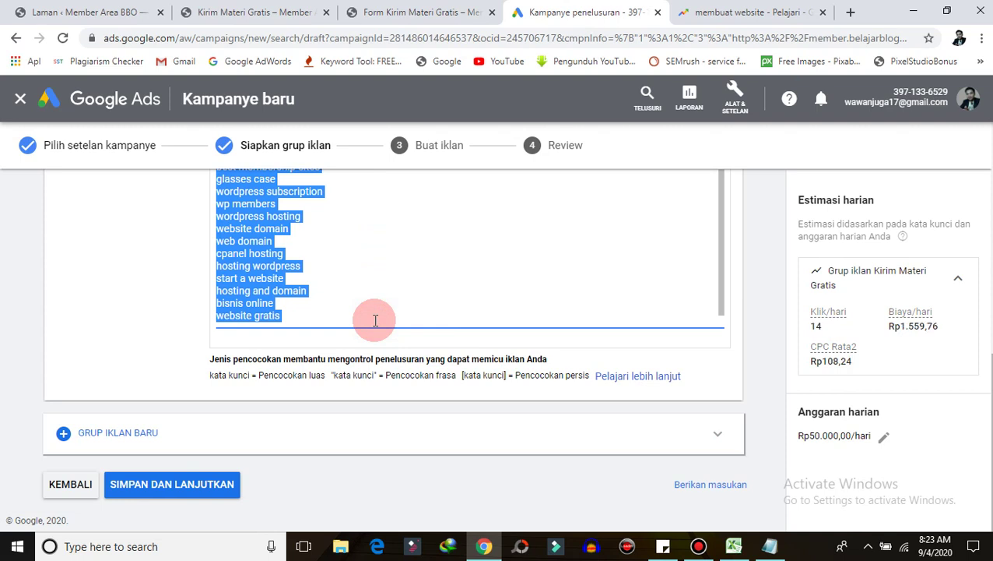
click(86, 249)
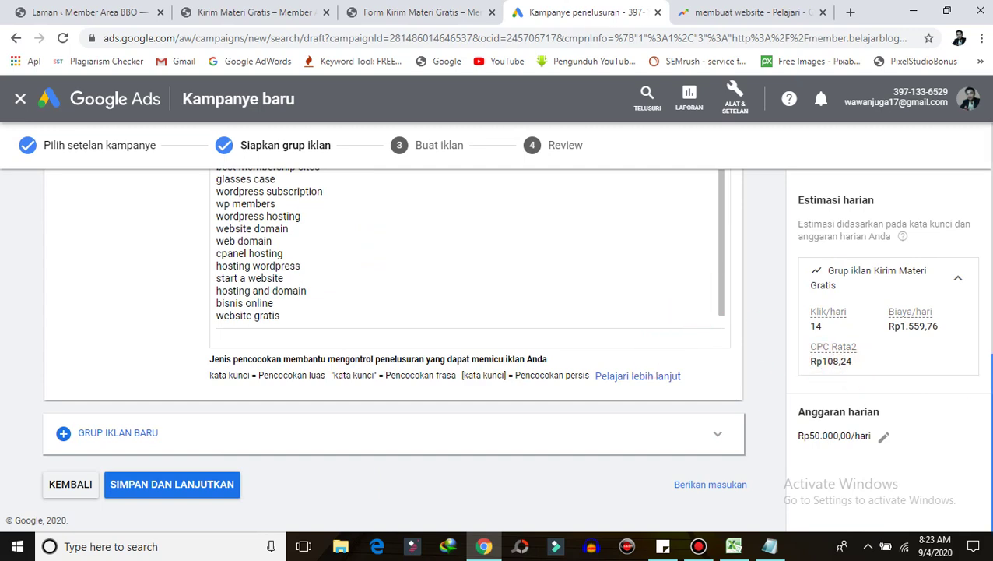
- Save the ad group with its combined keyword list and continue to the ad creation stage
mouse_move(982, 374)
mouse_down()
mouse_move(982, 322)
mouse_move(987, 447)
mouse_up()
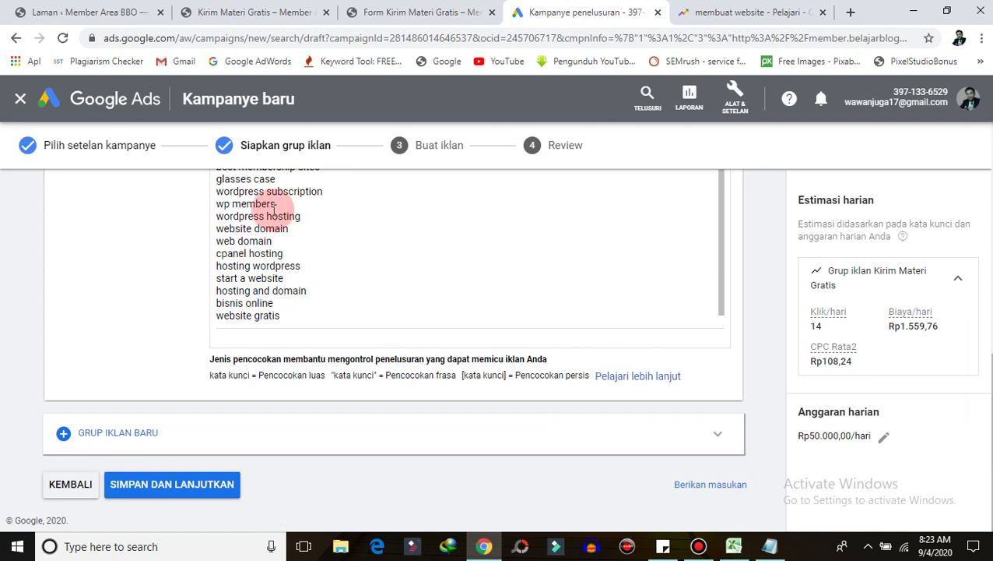
click(111, 487)
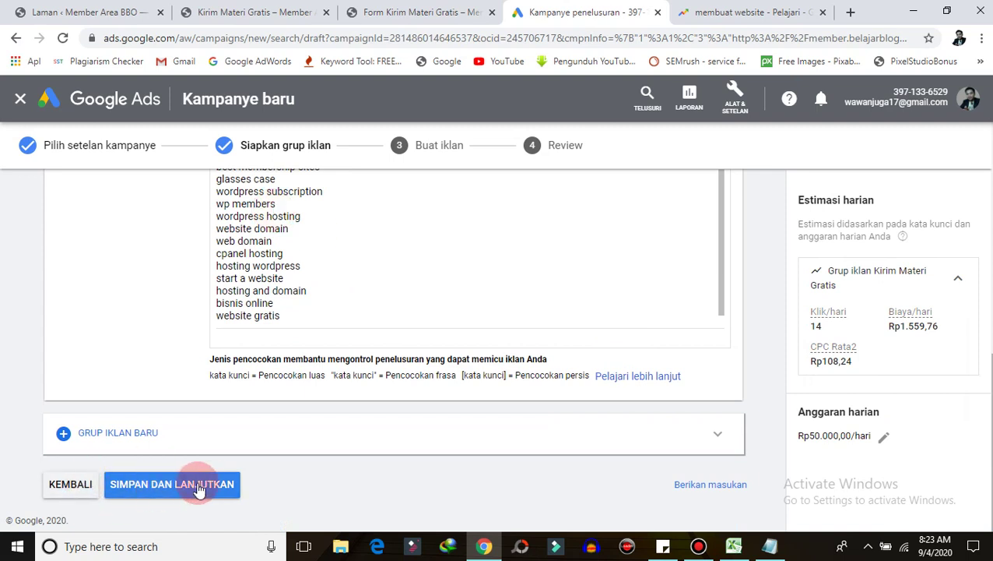